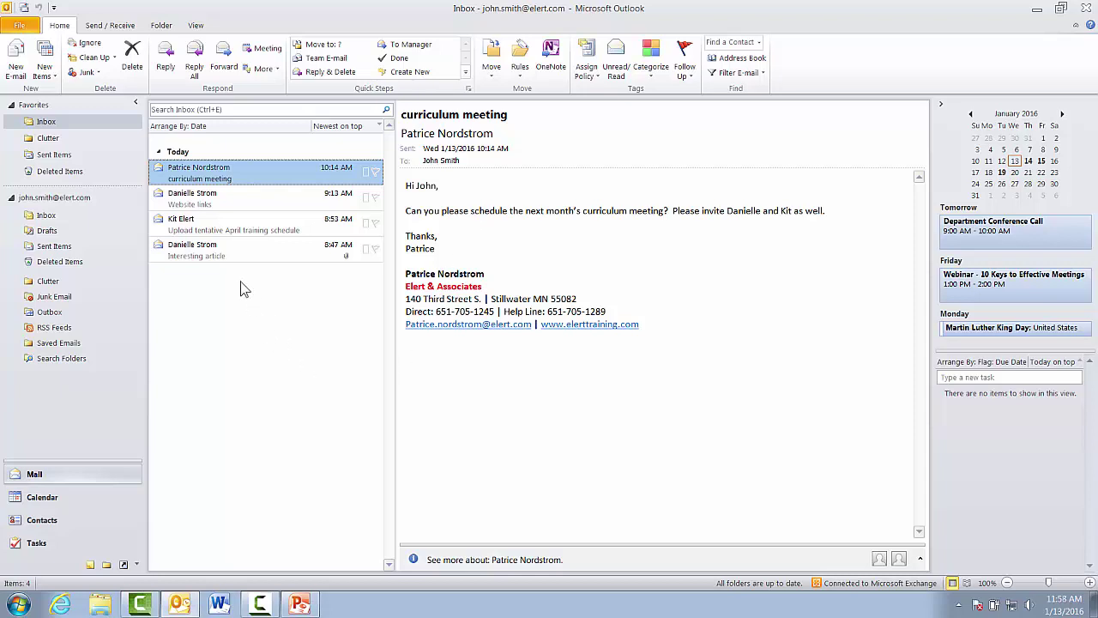
# - Glance at the month calendar and the empty To-Do List, then go back to the Inbox
pyautogui.click(68, 499)
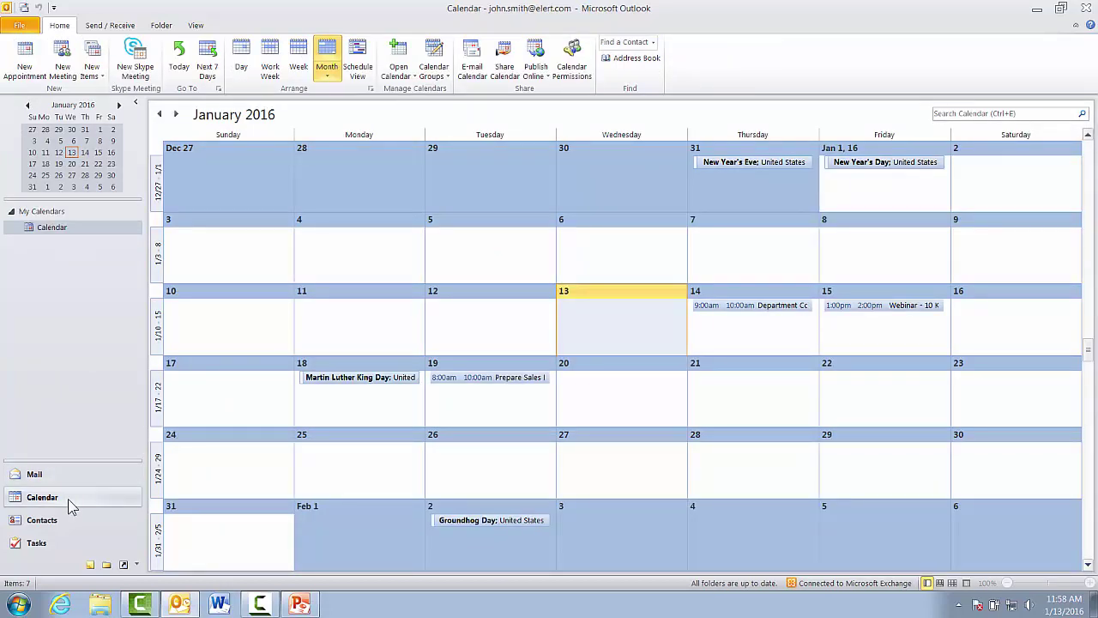
pyautogui.click(59, 543)
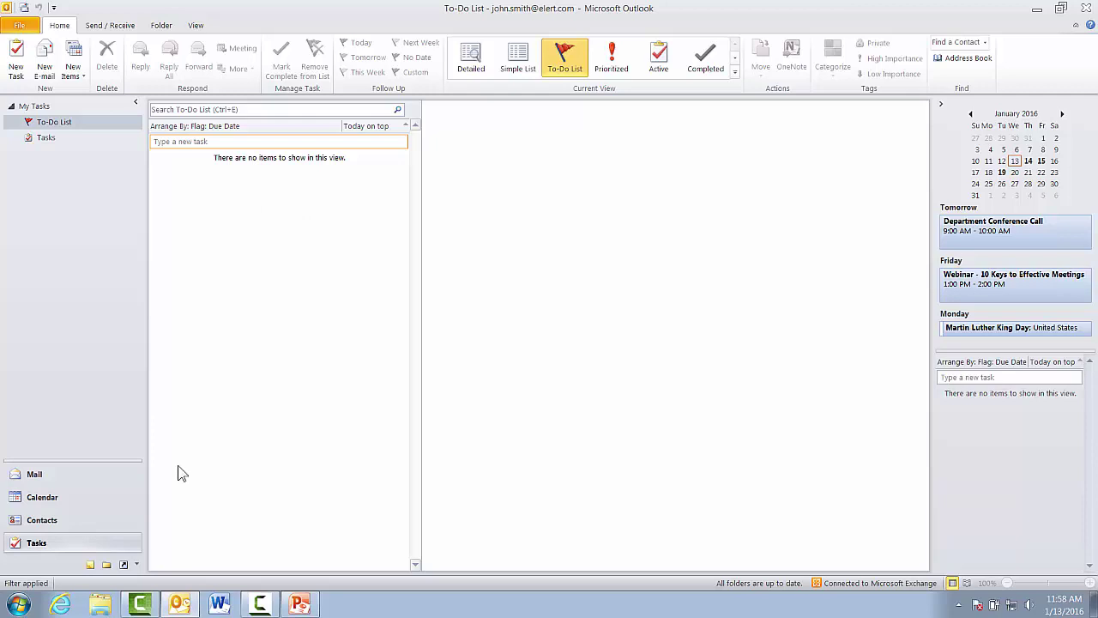
pyautogui.click(103, 477)
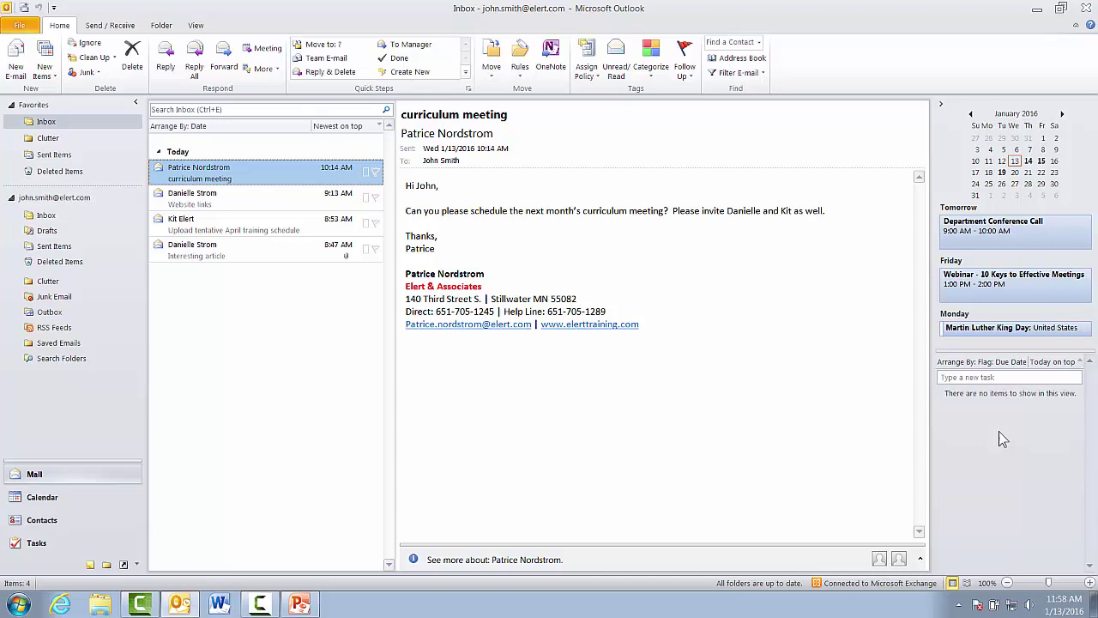
# - Turn the To-Do Bar off, then restore it at Normal size
pyautogui.click(195, 25)
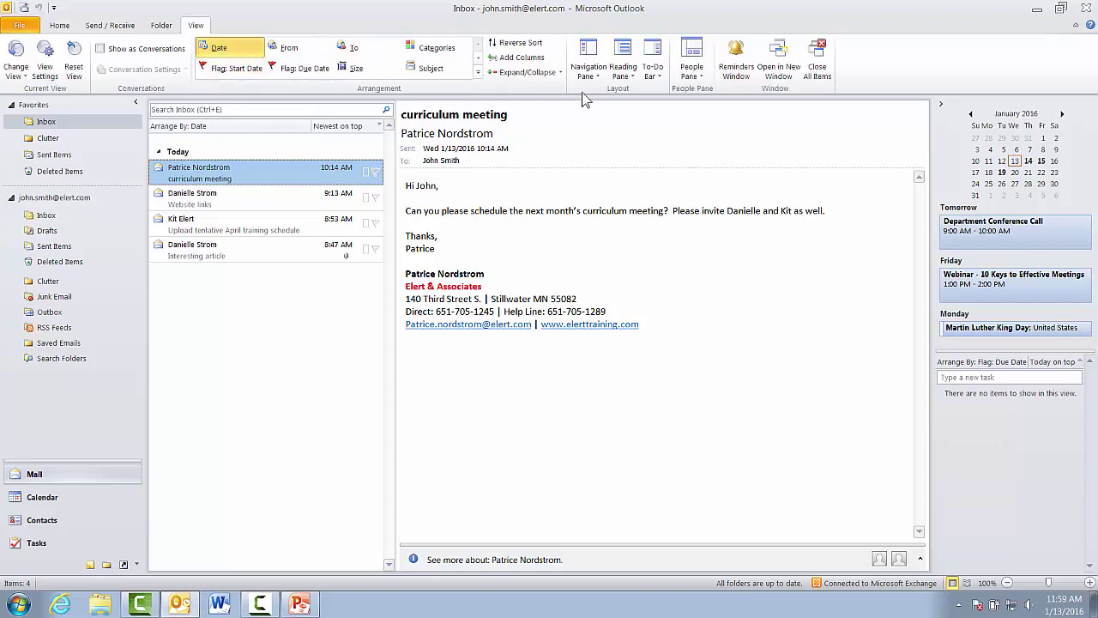
pyautogui.click(654, 73)
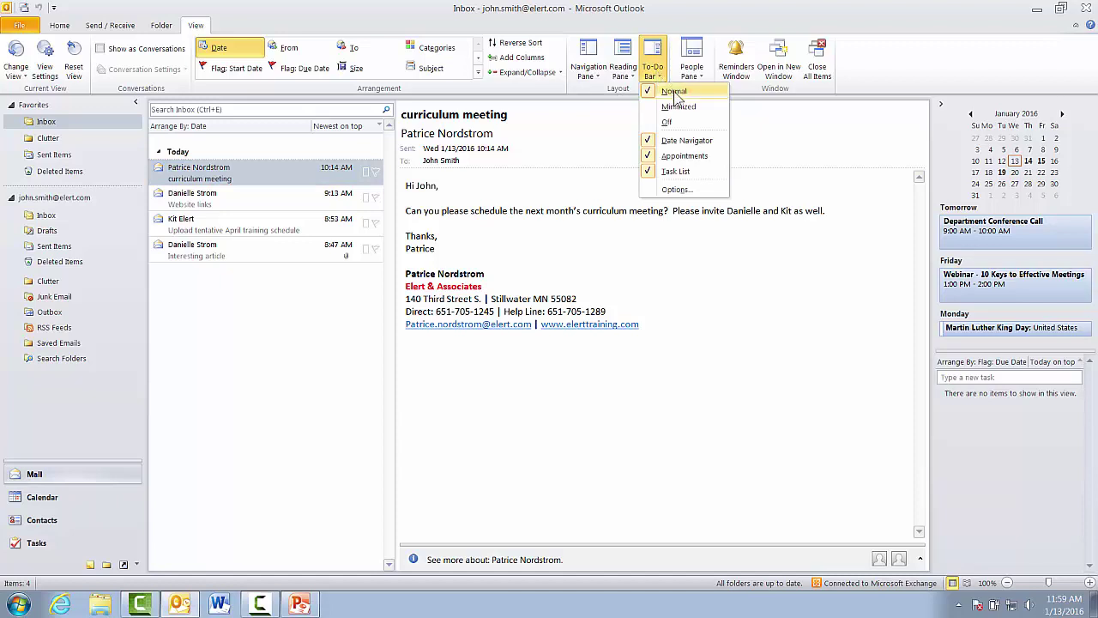
pyautogui.click(667, 122)
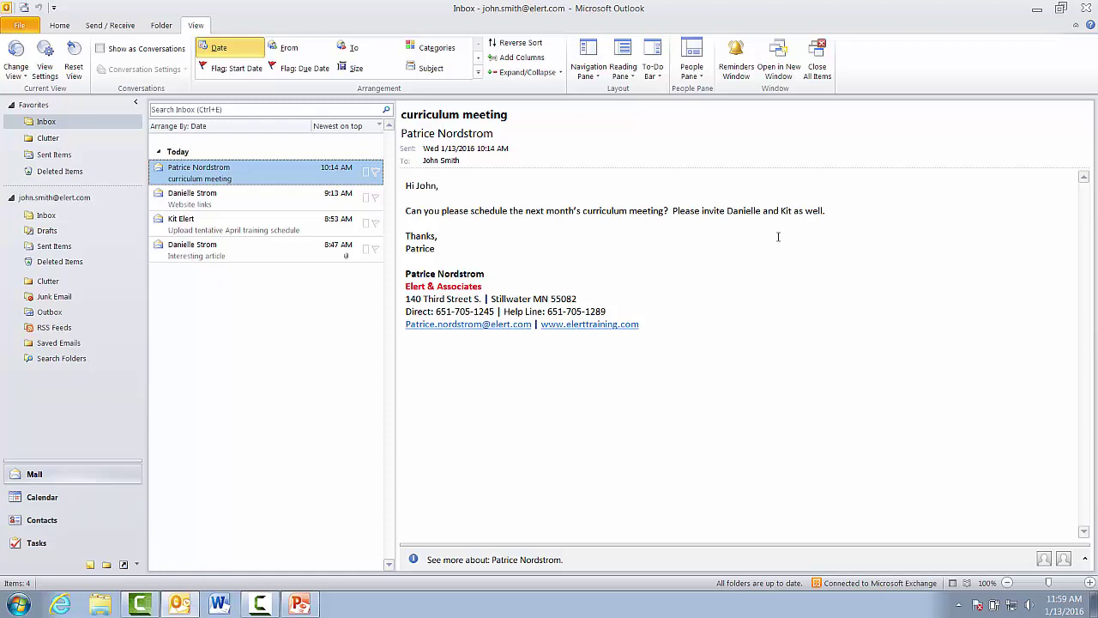
pyautogui.click(654, 72)
pyautogui.click(670, 91)
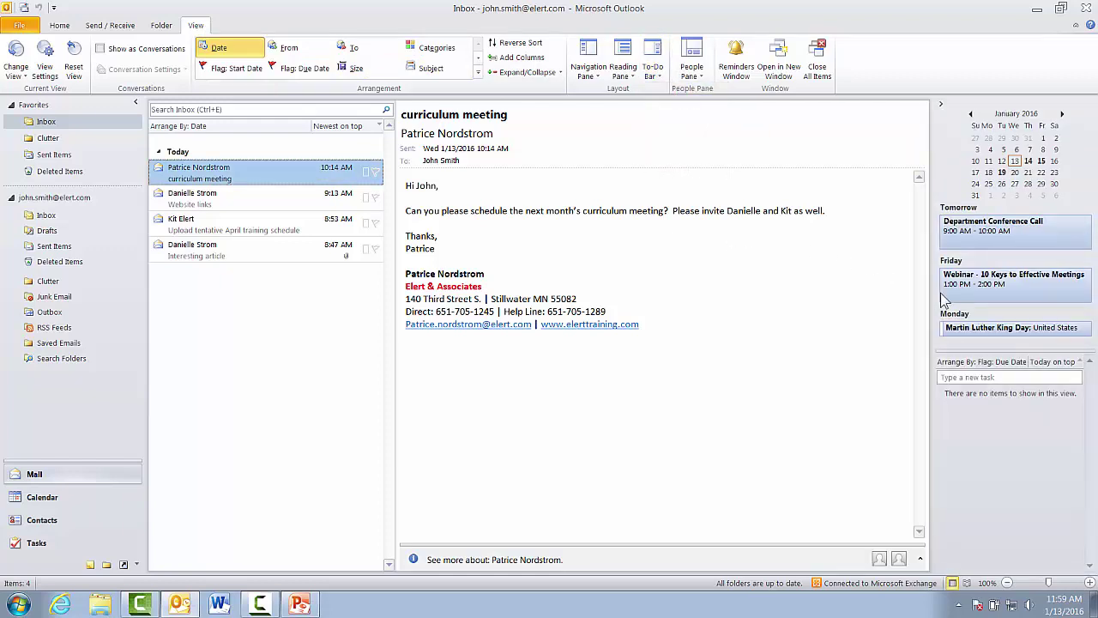
# - Toggle the To-Do Bar's Date Navigator off and back on, and resize its appointments area
pyautogui.click(666, 77)
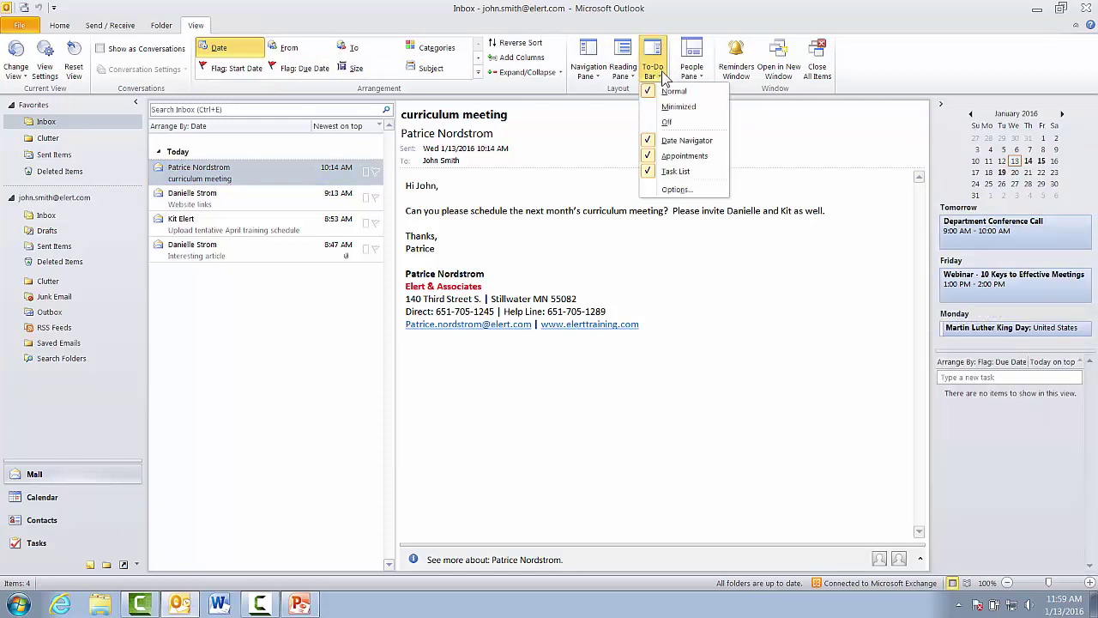
pyautogui.click(695, 141)
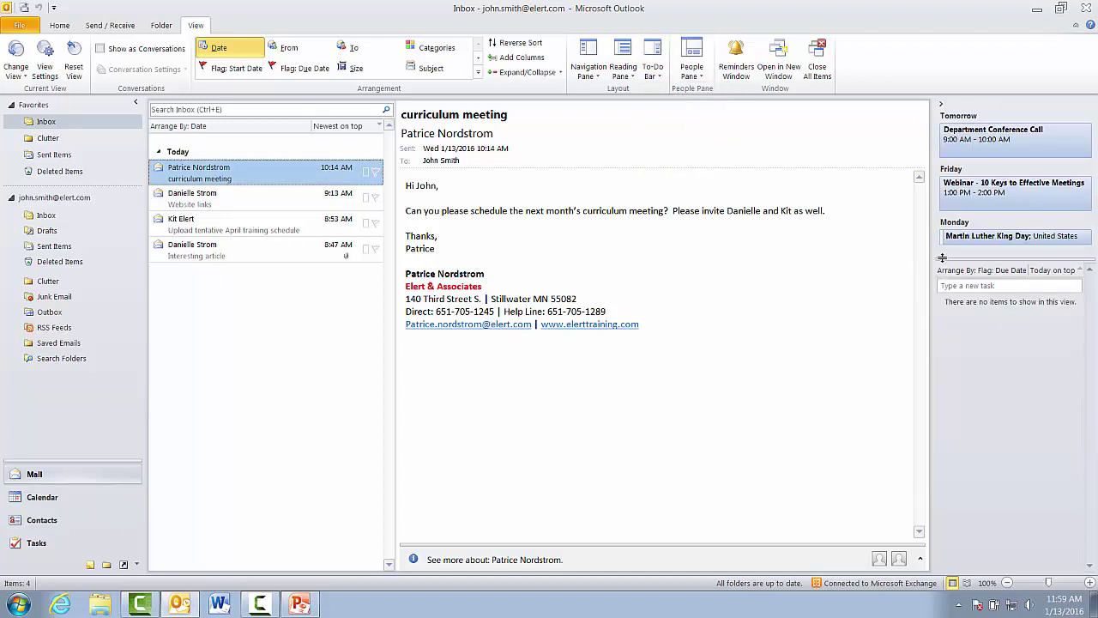
pyautogui.moveTo(941, 262); pyautogui.dragTo(943, 315)
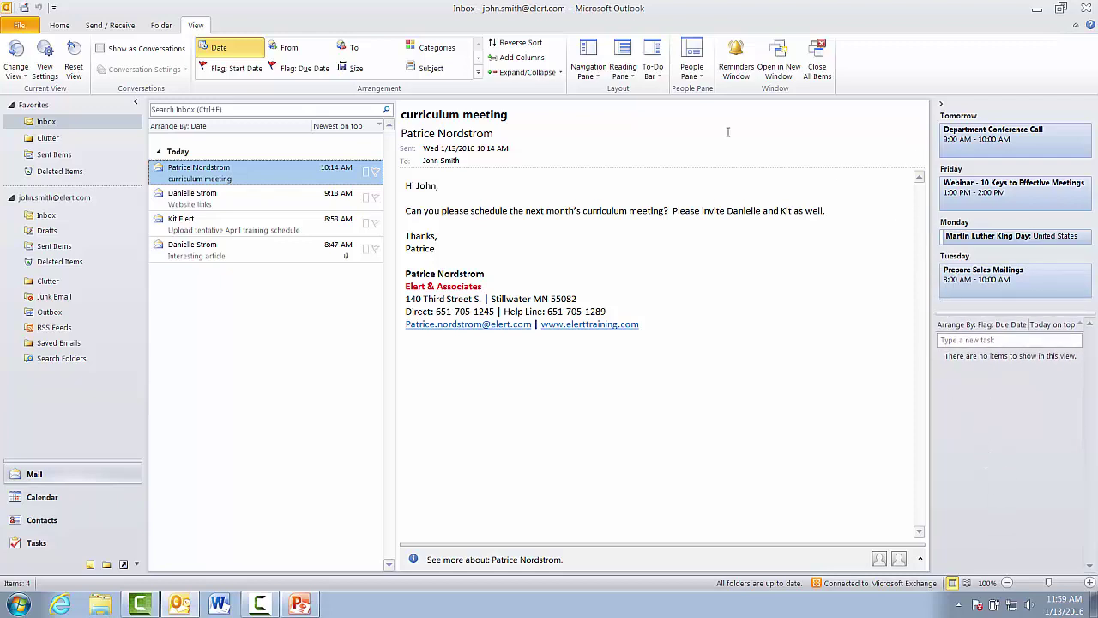
pyautogui.click(652, 69)
pyautogui.click(691, 142)
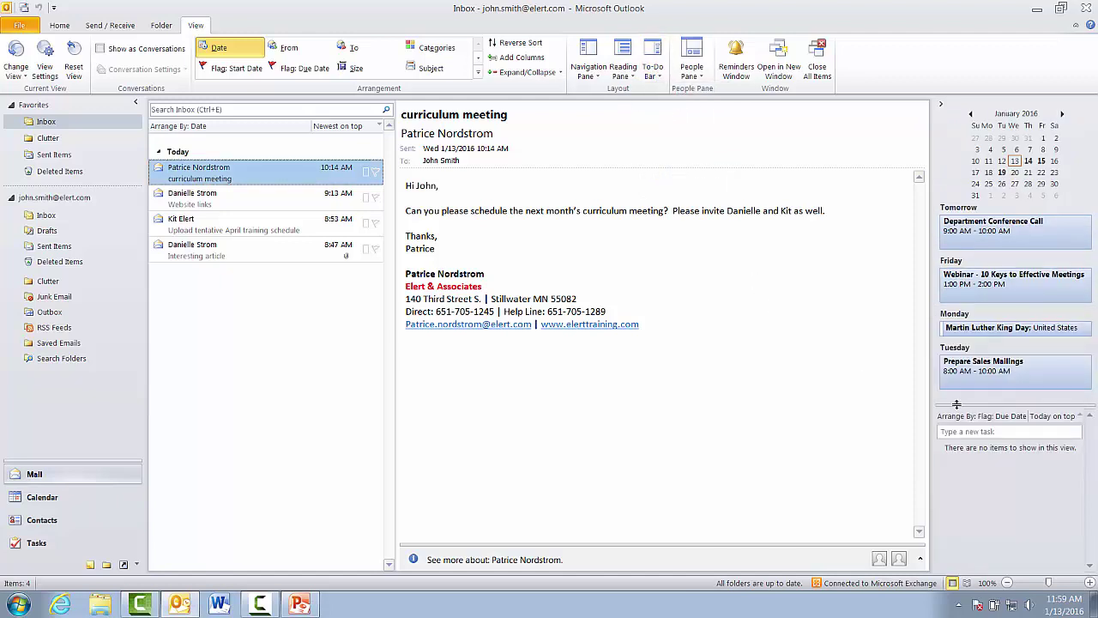
pyautogui.moveTo(961, 404); pyautogui.dragTo(961, 360)
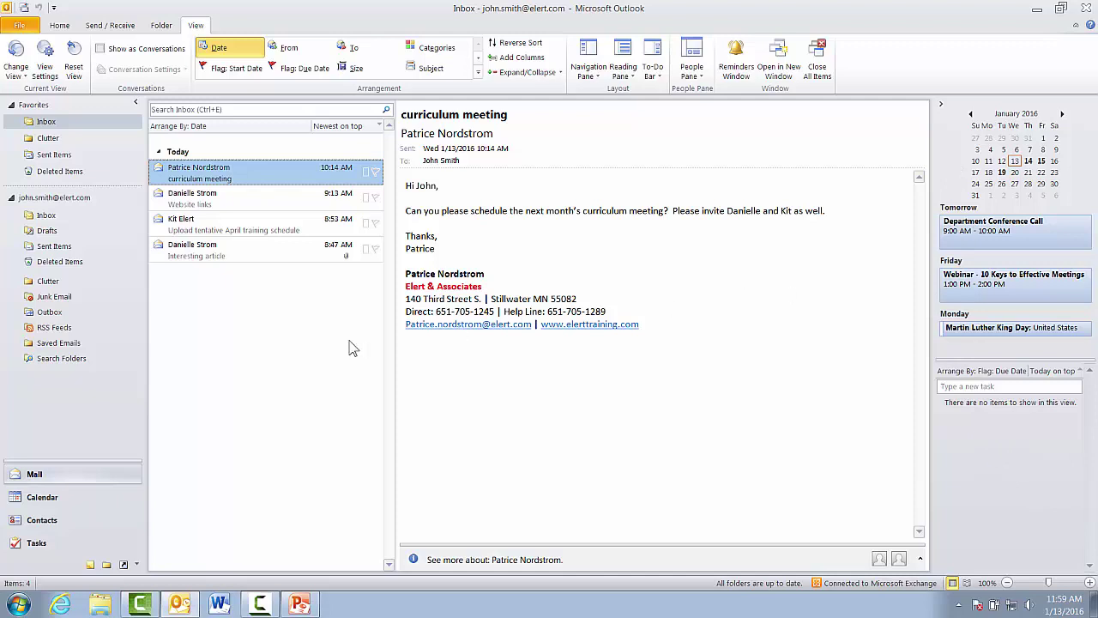
# - Preview the Interesting article message, then settle on the Upload tentative April training schedule message
pyautogui.click(217, 225)
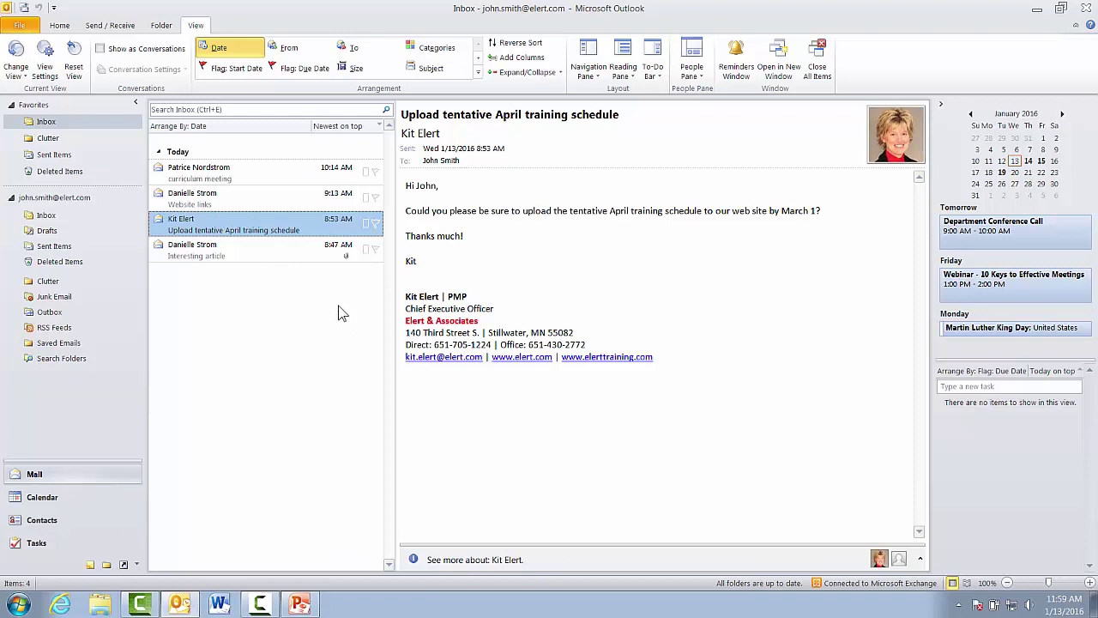
pyautogui.moveTo(263, 225)
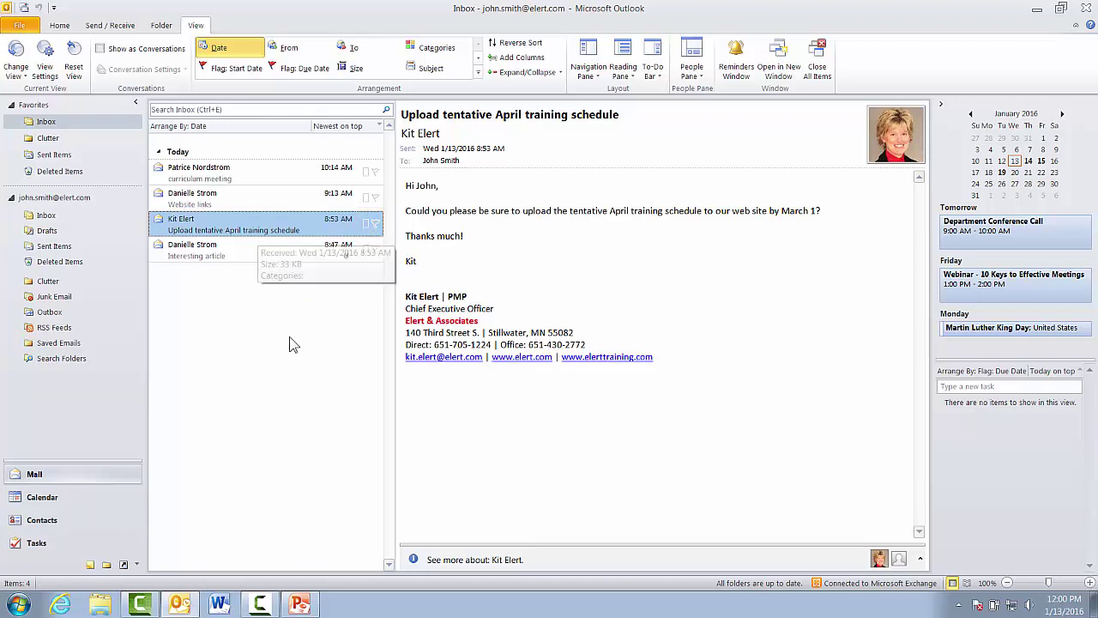
pyautogui.click(276, 249)
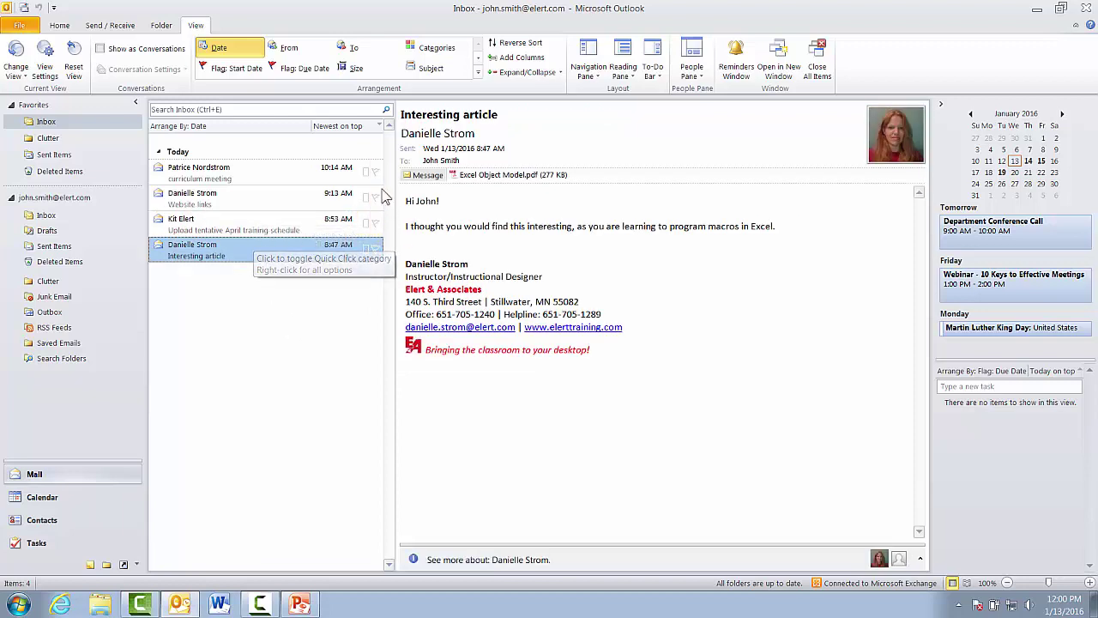
pyautogui.click(329, 226)
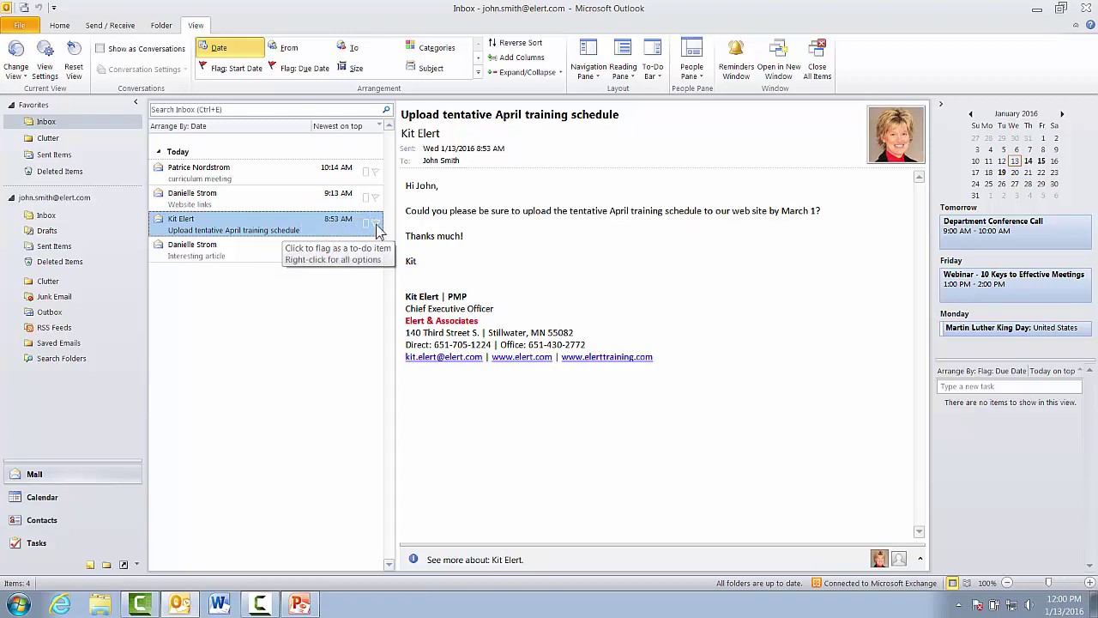
# - Flag the Upload tentative April training schedule message for follow-up Today
pyautogui.click(375, 223)
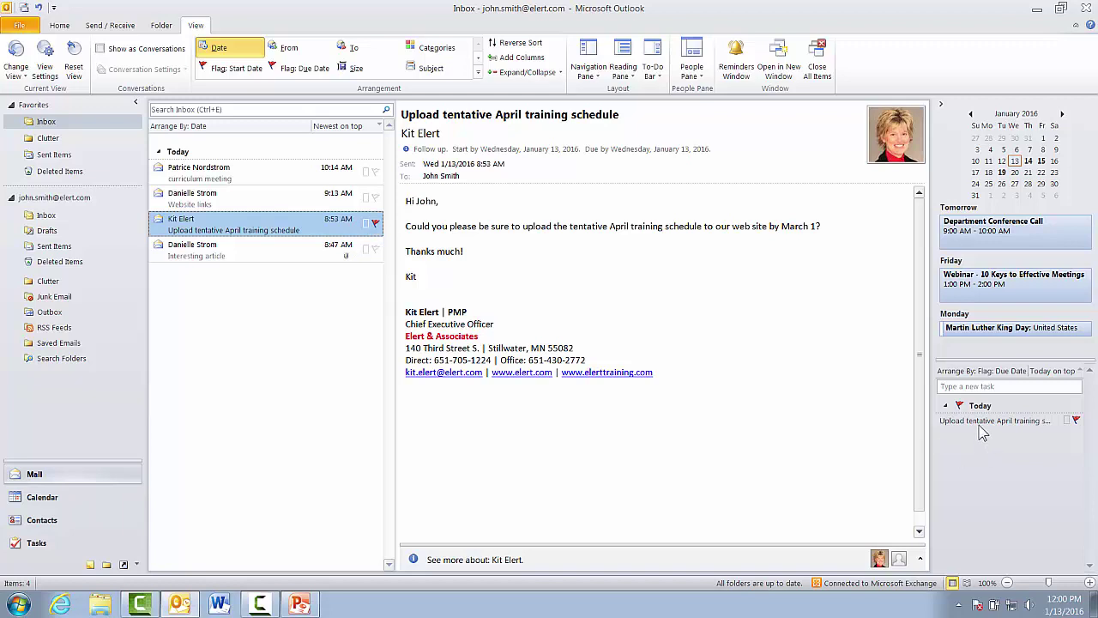
pyautogui.moveTo(980, 425)
# - Reschedule the message's follow-up to Tomorrow, then to Next Week (January 18–22)
pyautogui.rightClick(376, 229)
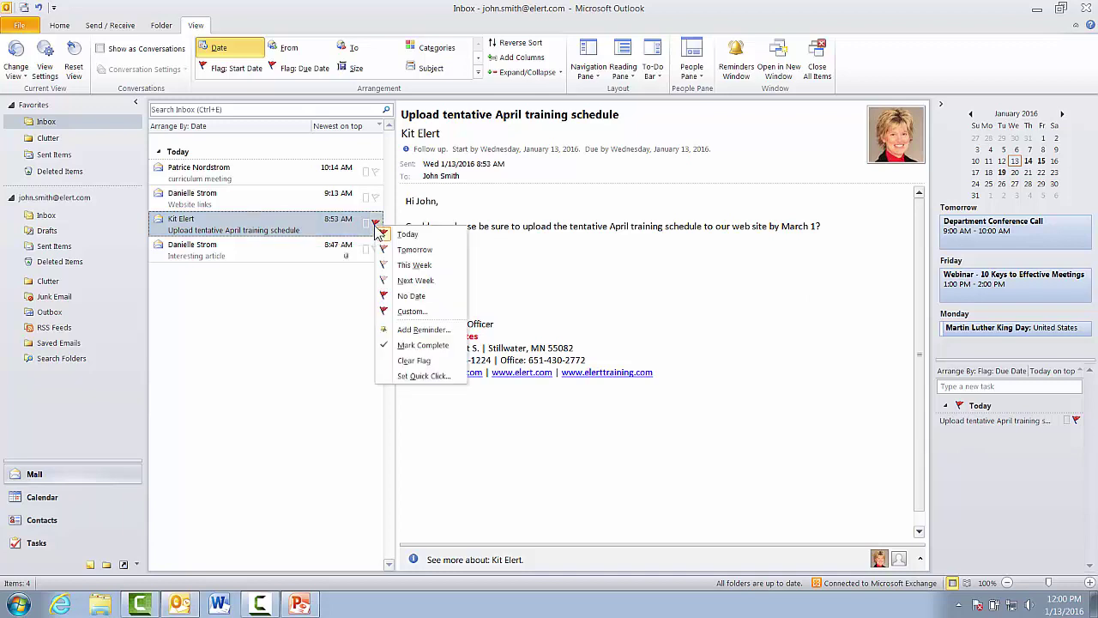
pyautogui.click(416, 249)
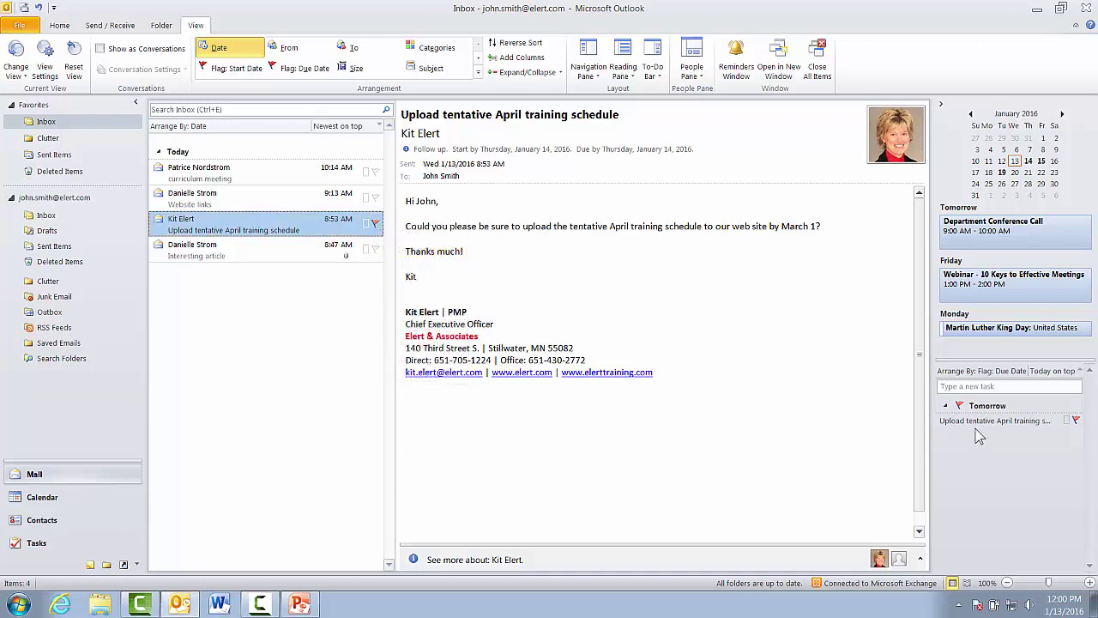
pyautogui.rightClick(375, 223)
pyautogui.click(418, 282)
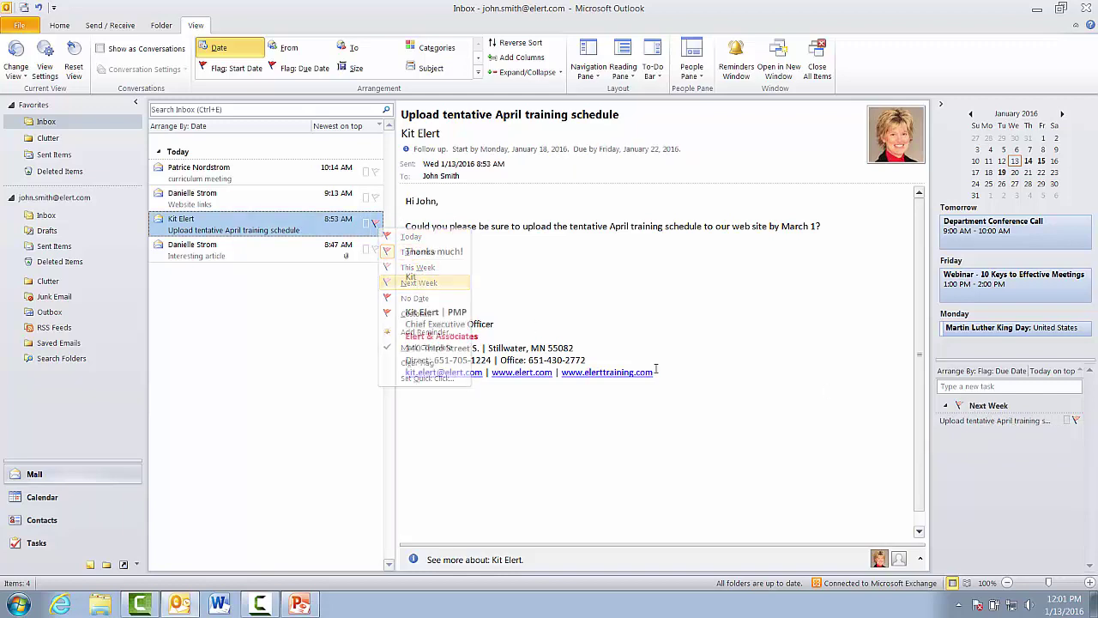
pyautogui.rightClick(377, 224)
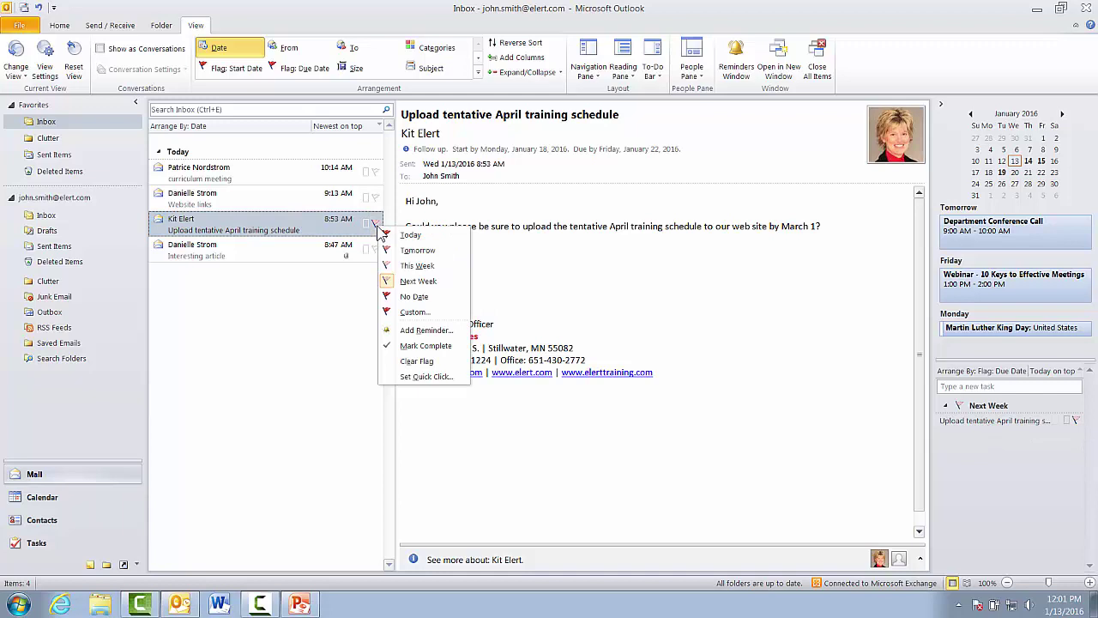
# - Set a custom follow-up due March 1, 2016 with a reminder on February 26 at 8:00 AM
pyautogui.click(420, 314)
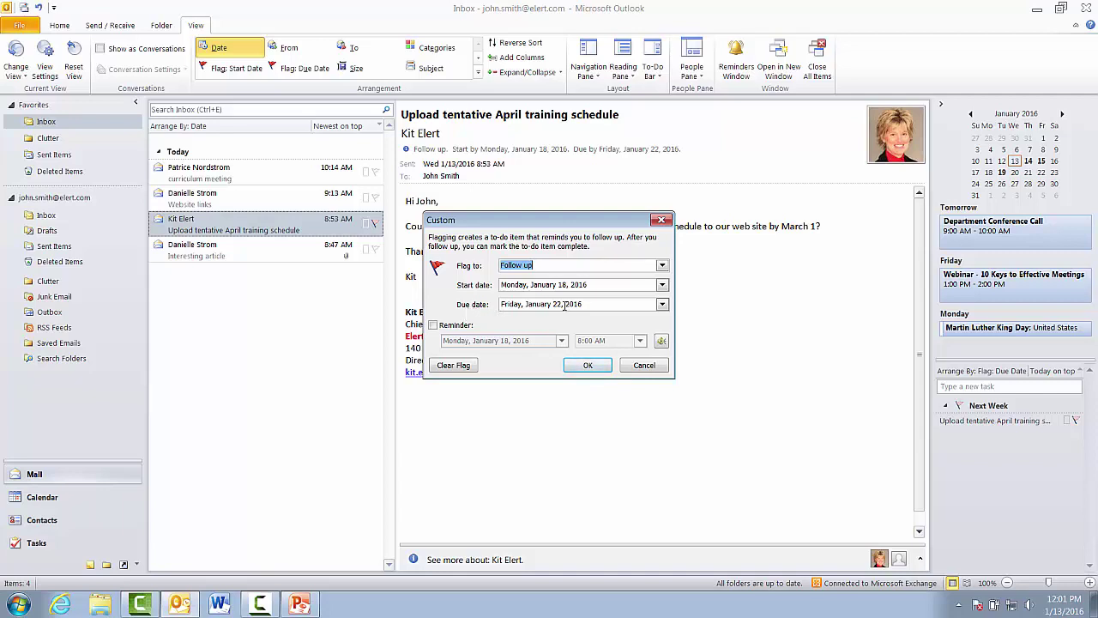
pyautogui.click(662, 305)
pyautogui.click(658, 323)
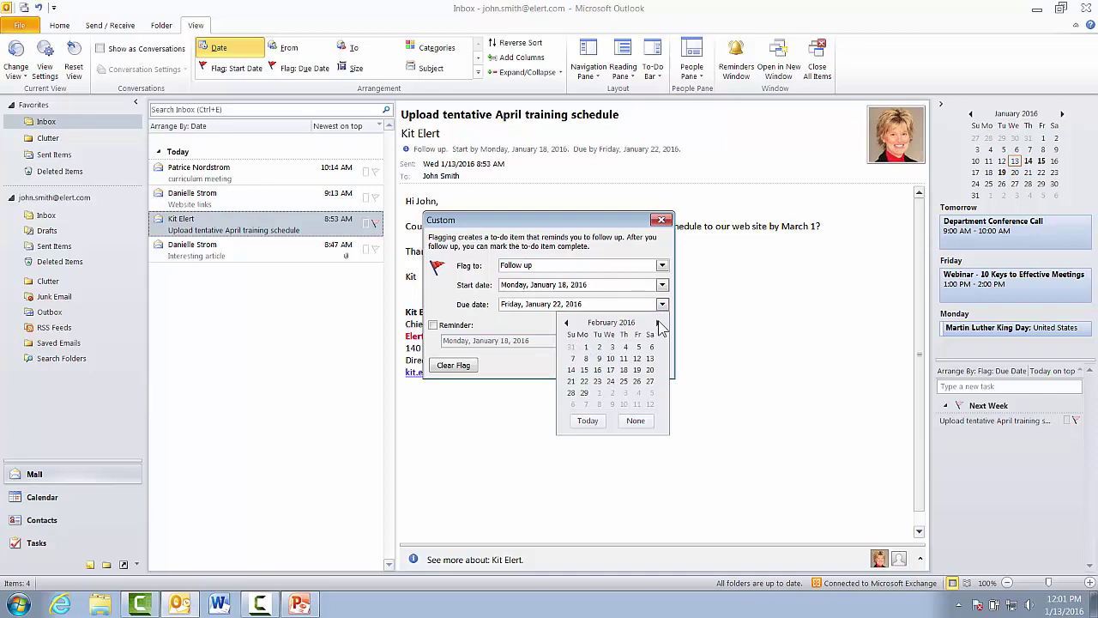
pyautogui.click(658, 322)
pyautogui.click(598, 347)
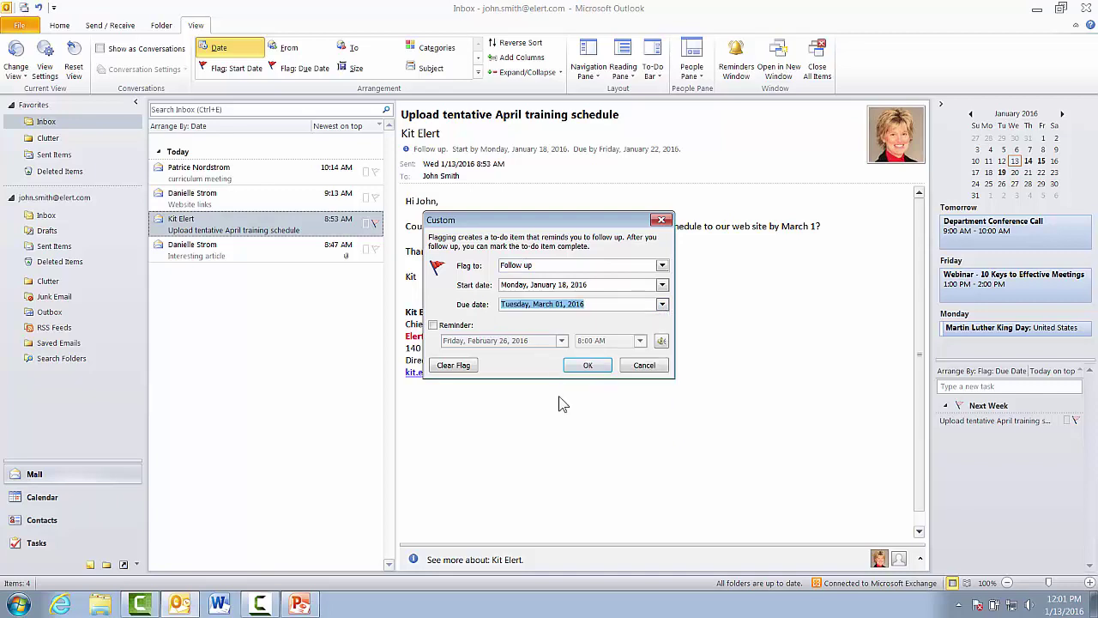
pyautogui.click(433, 325)
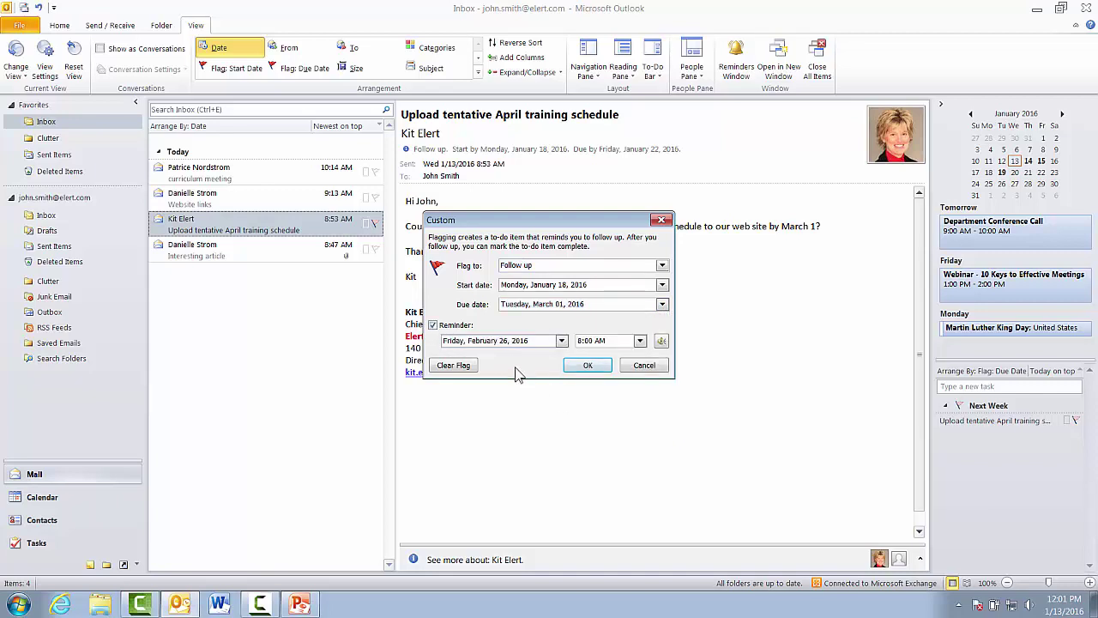
pyautogui.click(588, 365)
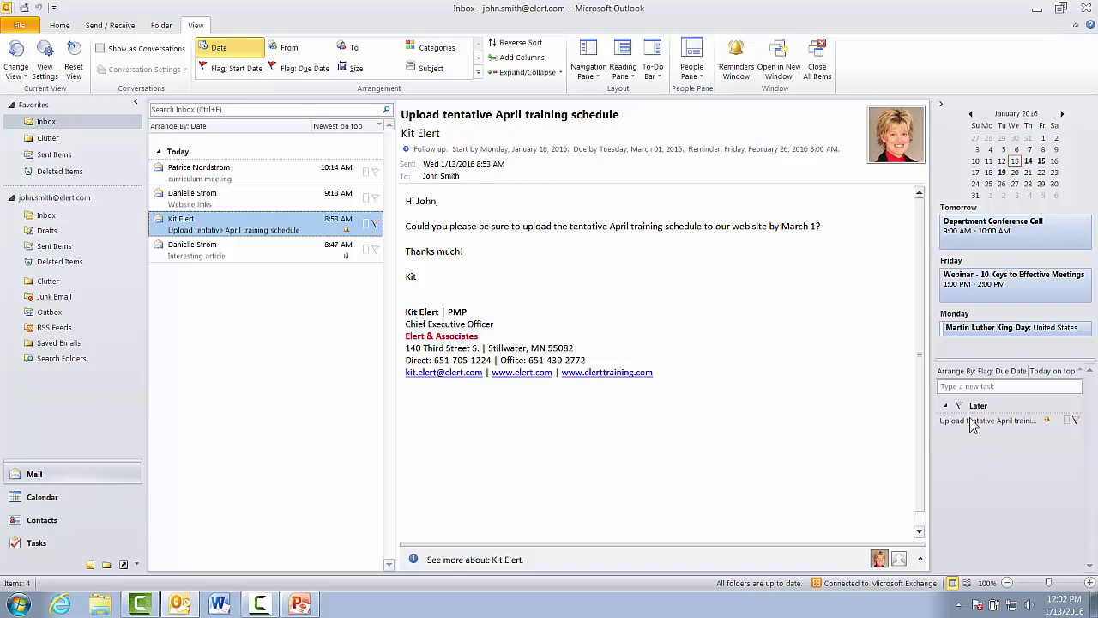
pyautogui.moveTo(972, 422)
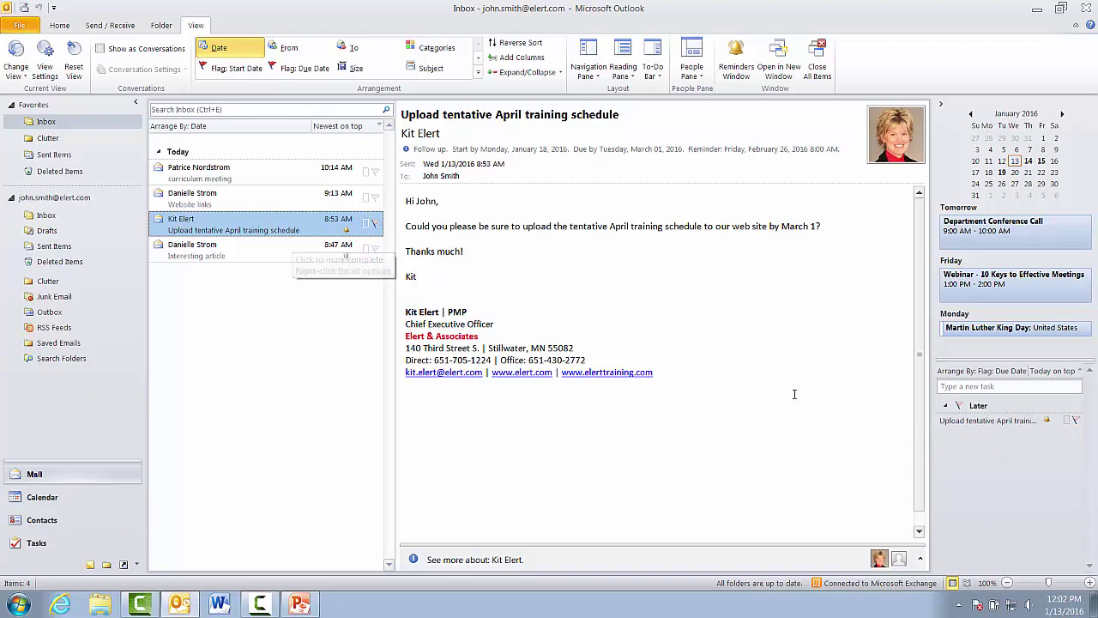
# - Mark the training schedule task complete from the To-Do Bar
pyautogui.rightClick(1078, 427)
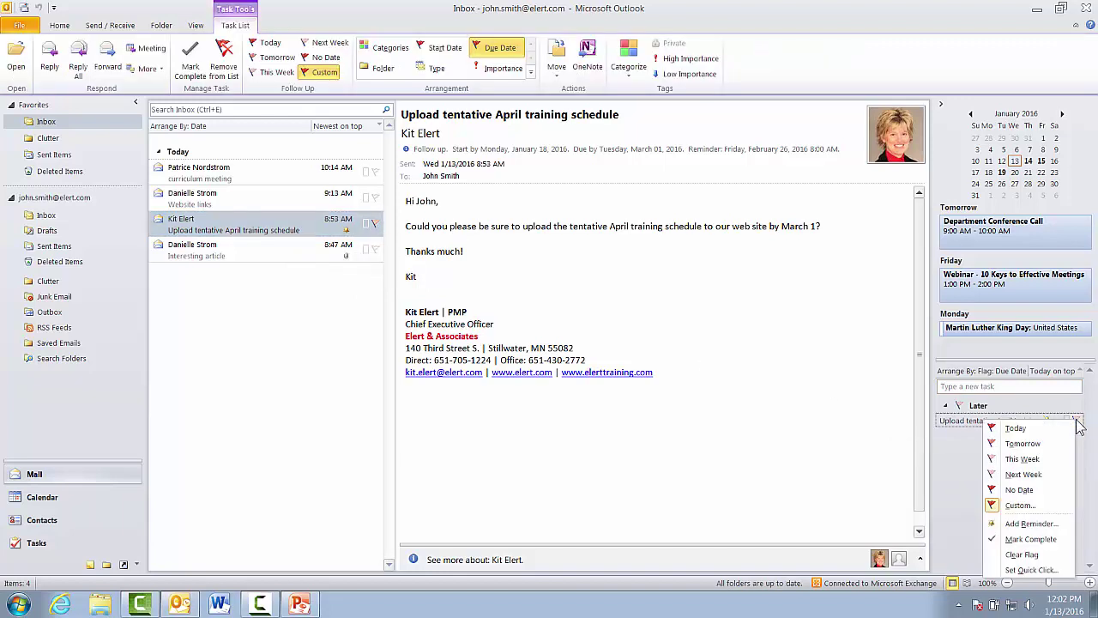
pyautogui.click(1031, 538)
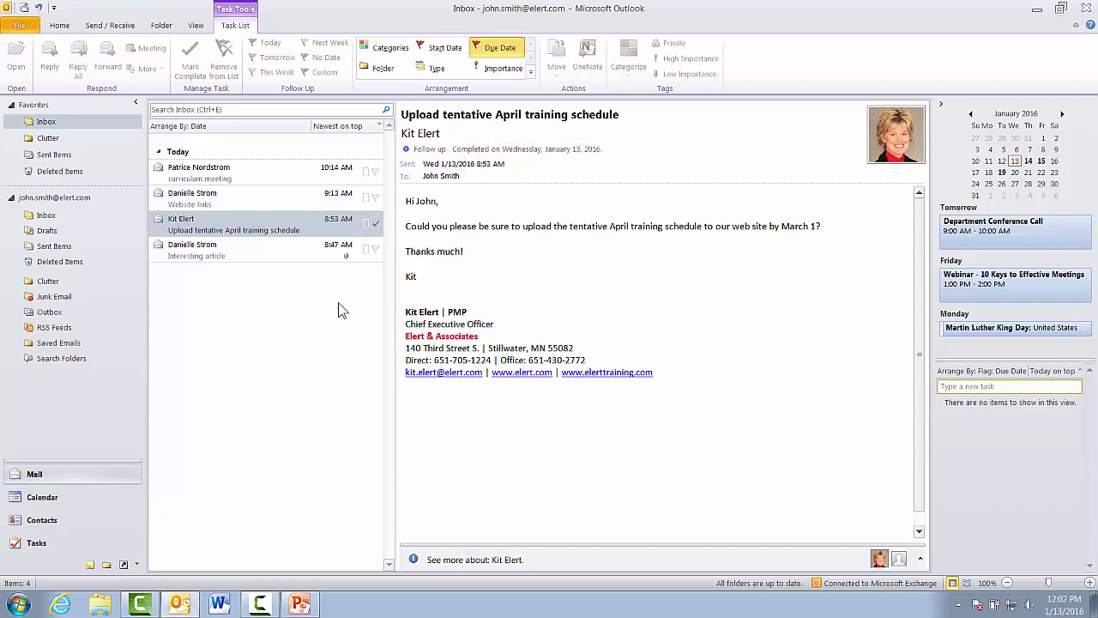
# - Clear the completed flag on the training schedule email and re-flag it for Today
pyautogui.rightClick(379, 229)
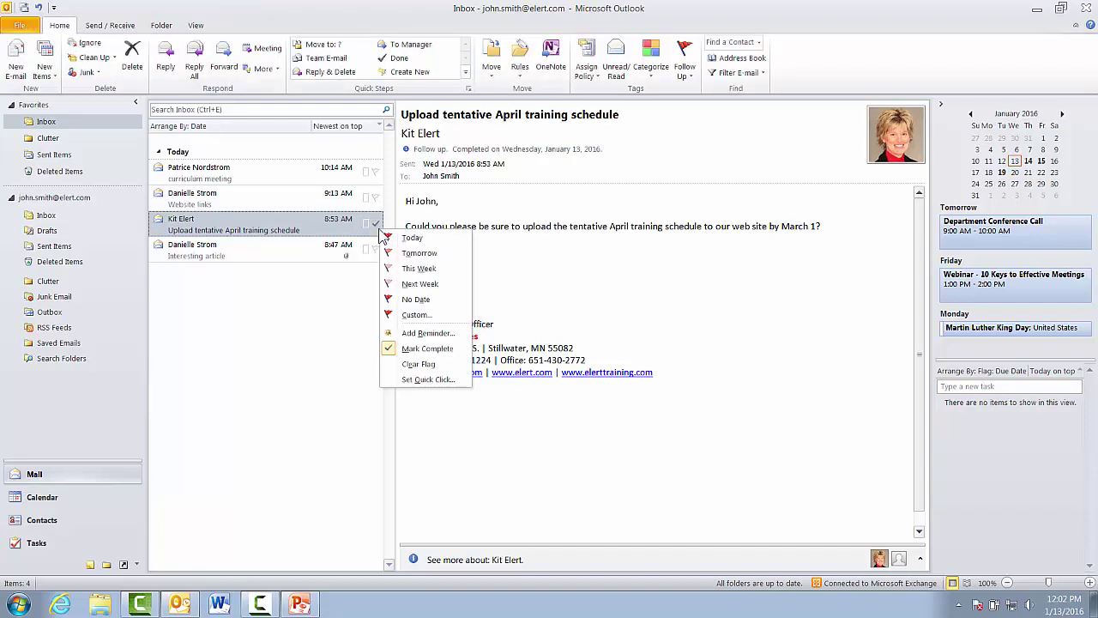
pyautogui.click(419, 364)
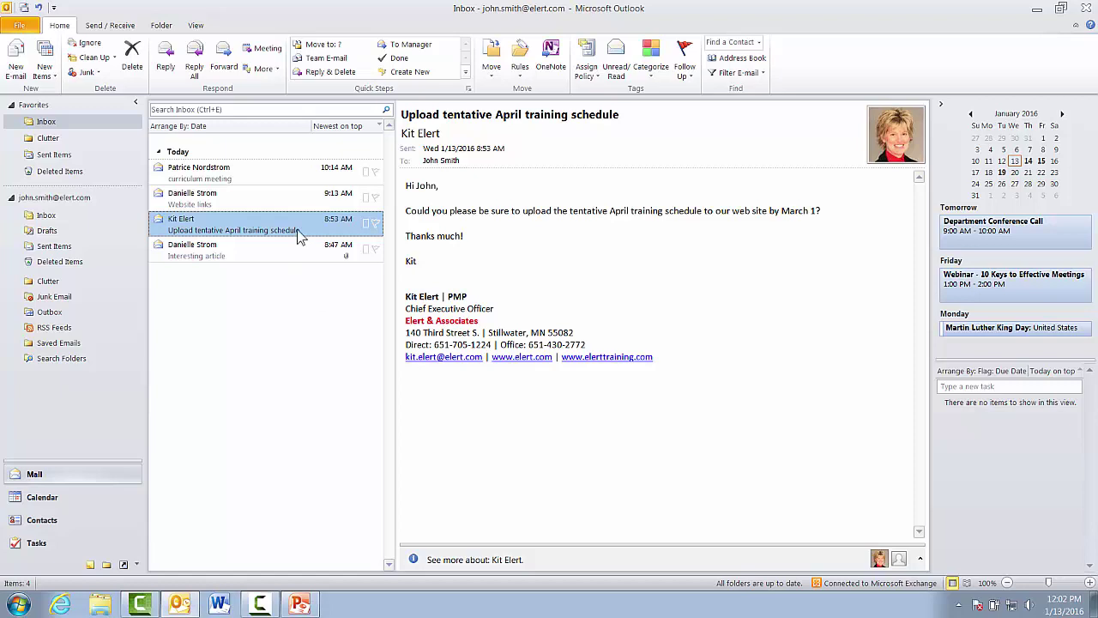
pyautogui.click(375, 225)
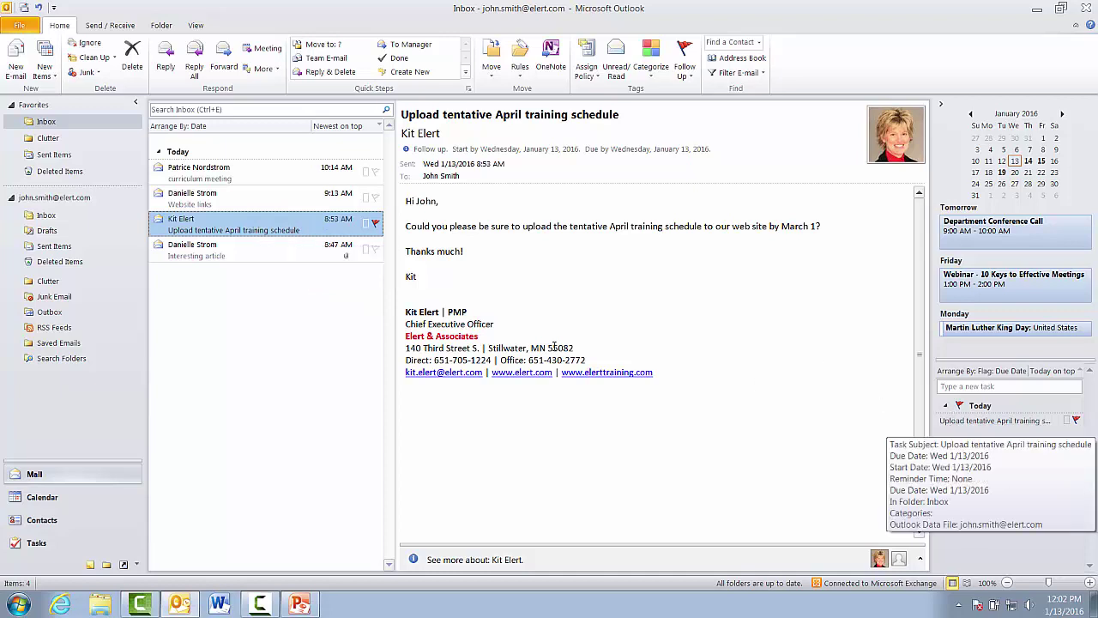
# - Delete the selected training schedule email with the Delete key
pyautogui.press('Delete')
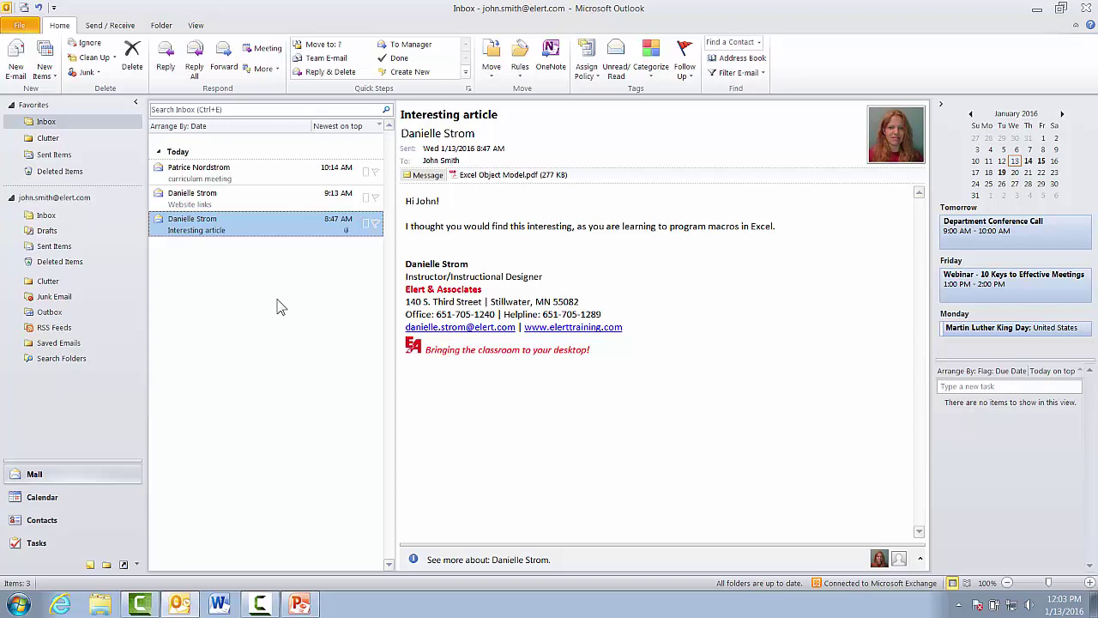
# - Drag the Website links email onto Tasks and open the resulting Website links - Task window
pyautogui.click(248, 206)
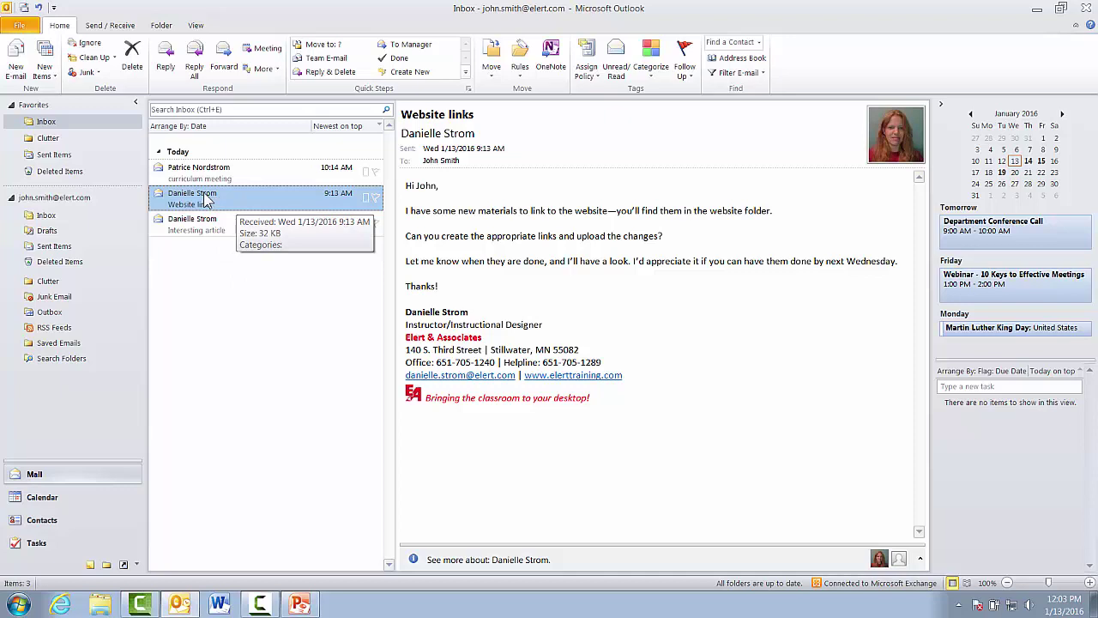
pyautogui.click(36, 544)
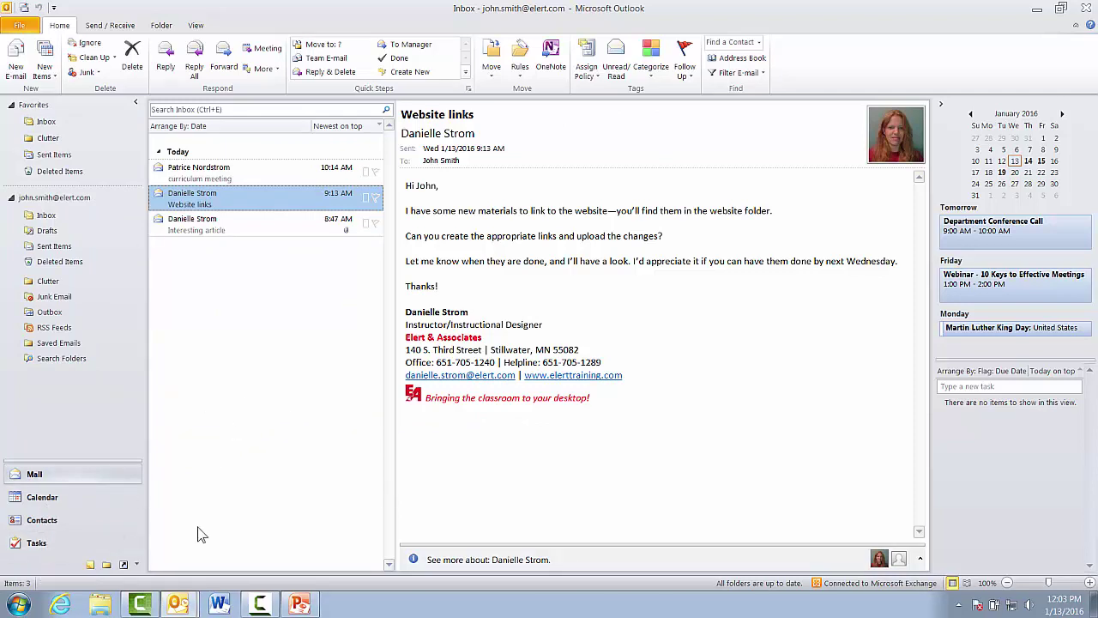
pyautogui.moveTo(182, 606)
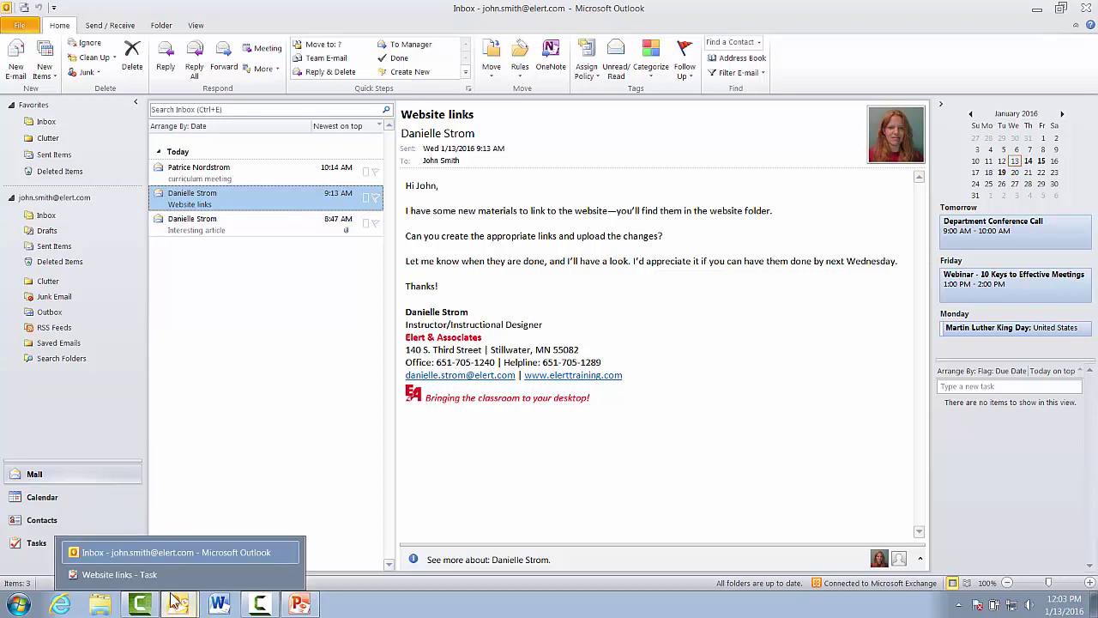
pyautogui.click(120, 573)
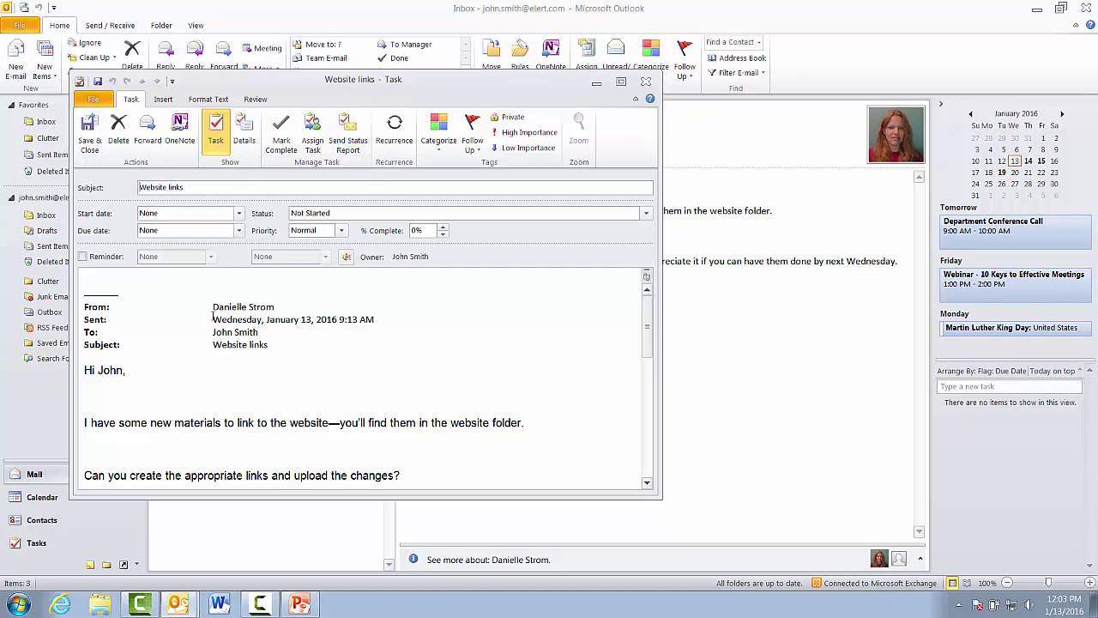
# - Make the Website links task due Wed 1/20/2016 with a reminder Tue 1/19 at 8:00 AM, and save
pyautogui.moveTo(648, 342)
pyautogui.mouseDown()
pyautogui.moveTo(664, 460)
pyautogui.moveTo(661, 360)
pyautogui.moveTo(648, 329)
pyautogui.mouseUp()
pyautogui.click(238, 230)
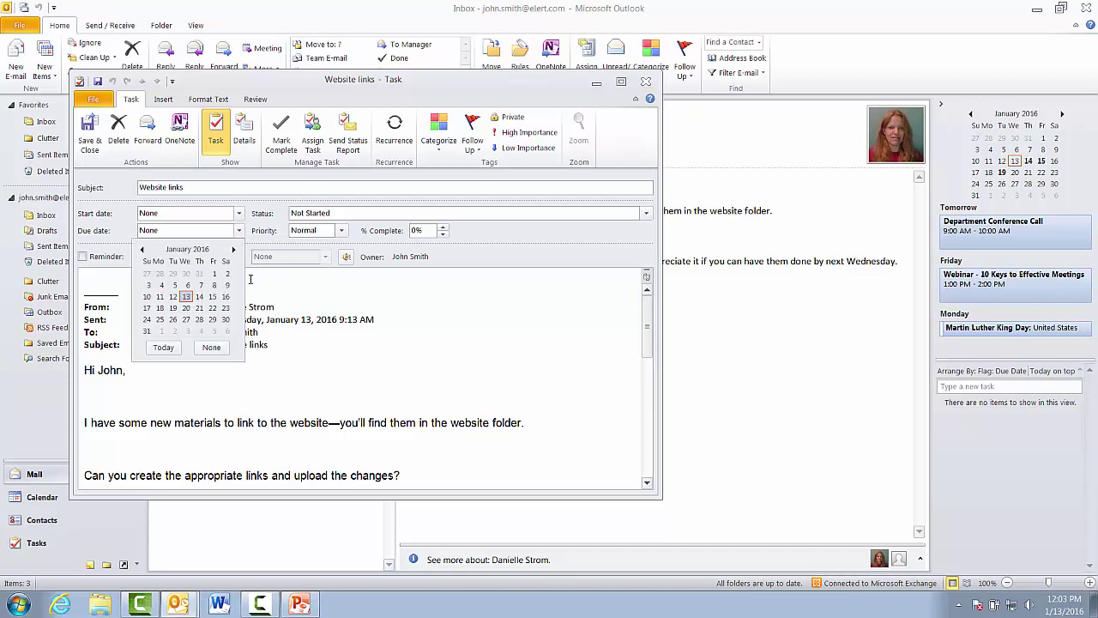
pyautogui.click(186, 308)
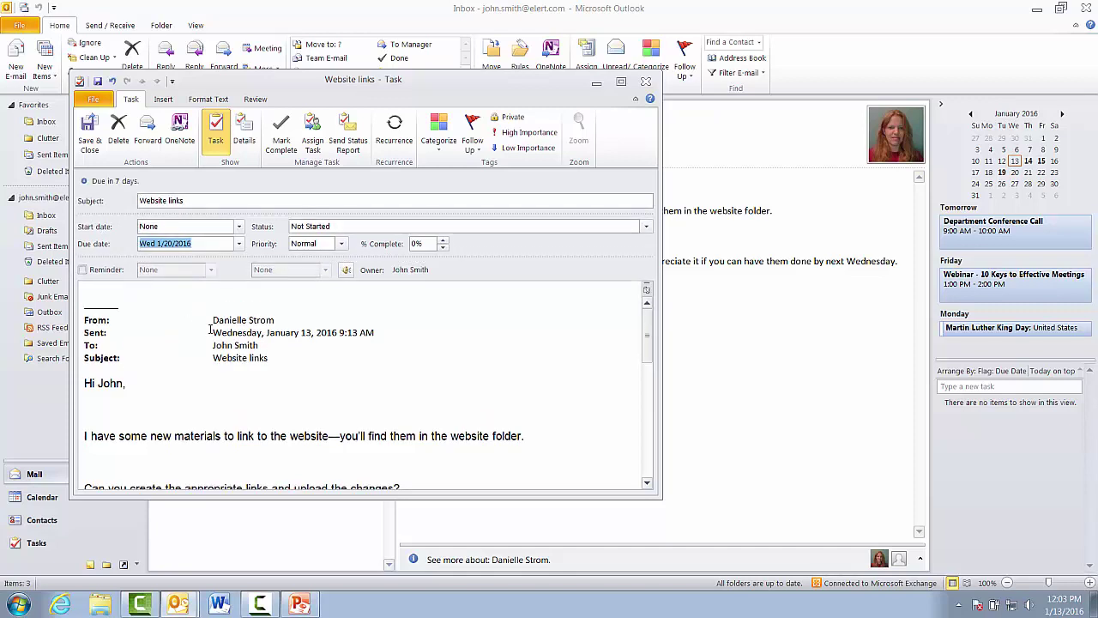
pyautogui.click(83, 270)
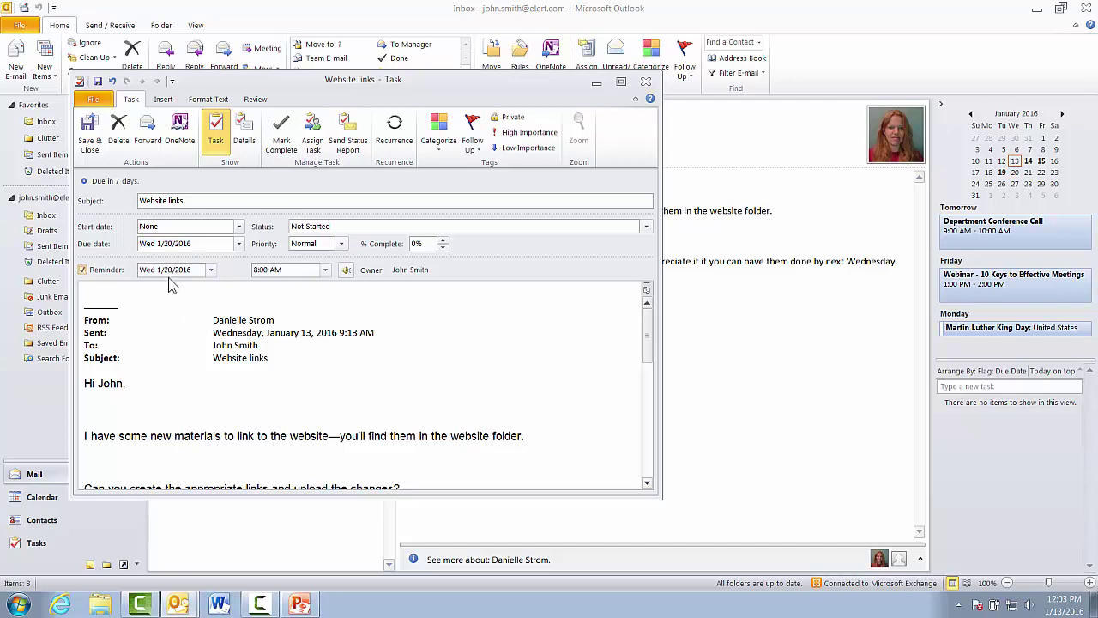
pyautogui.click(210, 269)
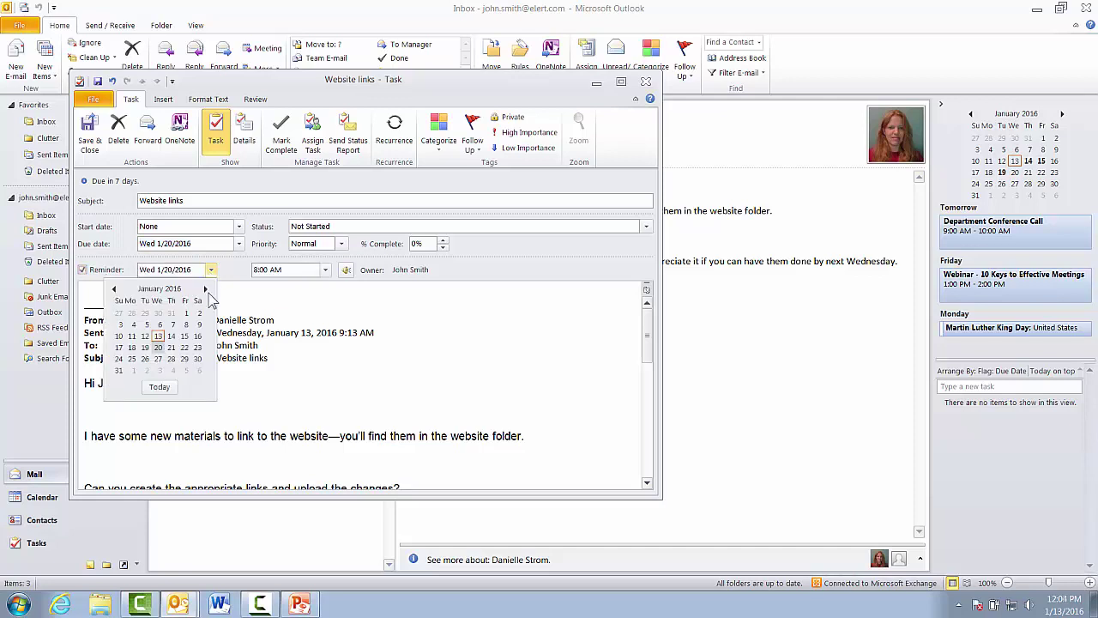
pyautogui.click(147, 345)
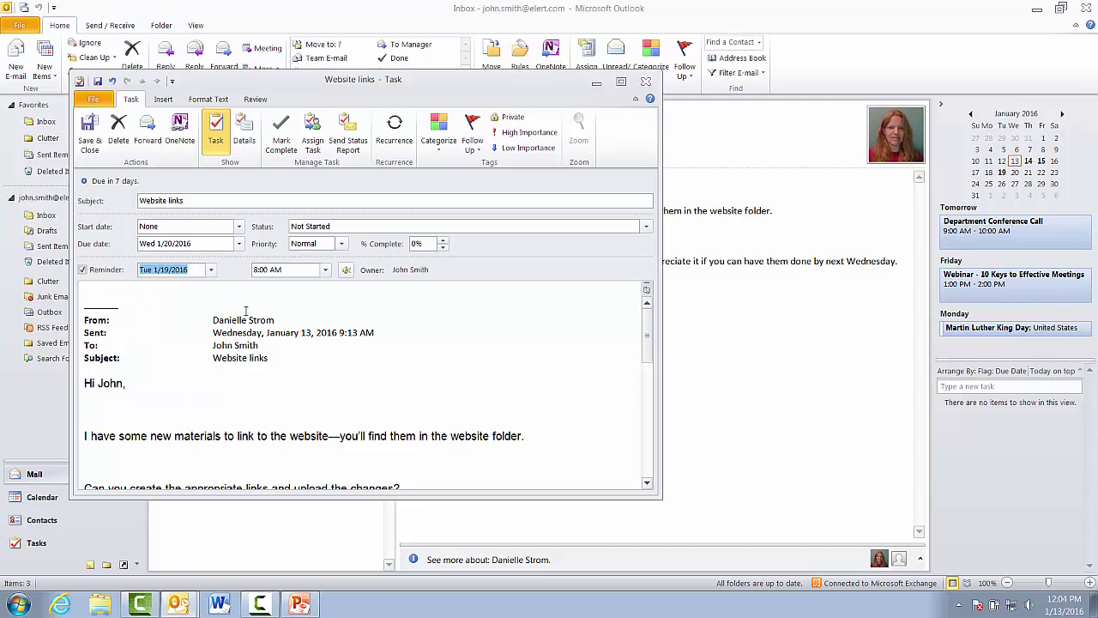
pyautogui.click(89, 138)
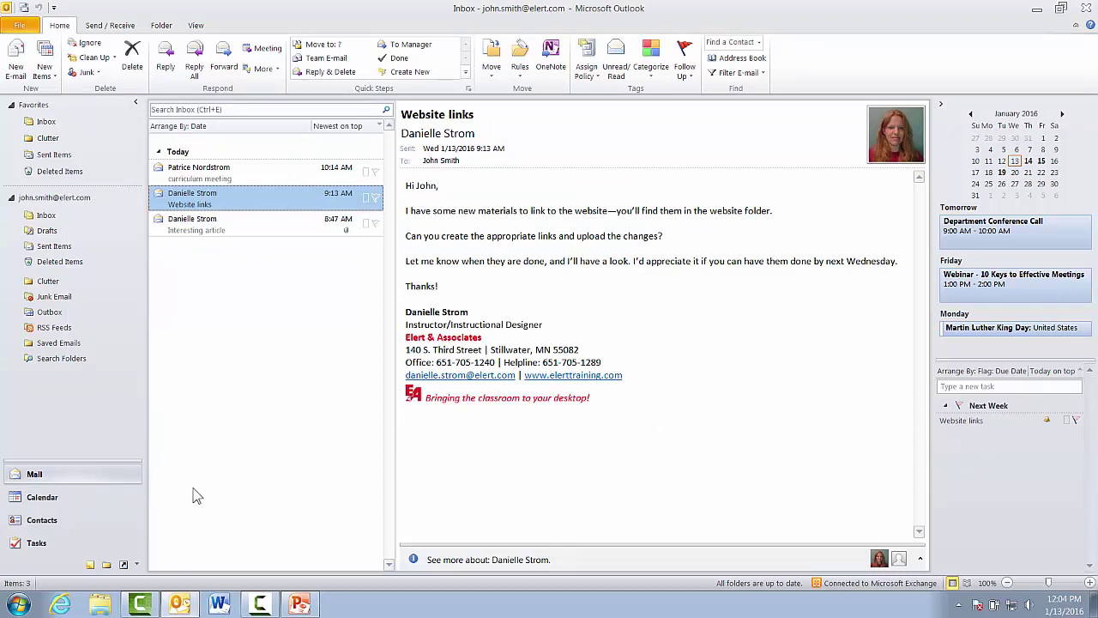
# - Check the new task on the To-Do List, then delete the Website links email from the Inbox
pyautogui.click(52, 542)
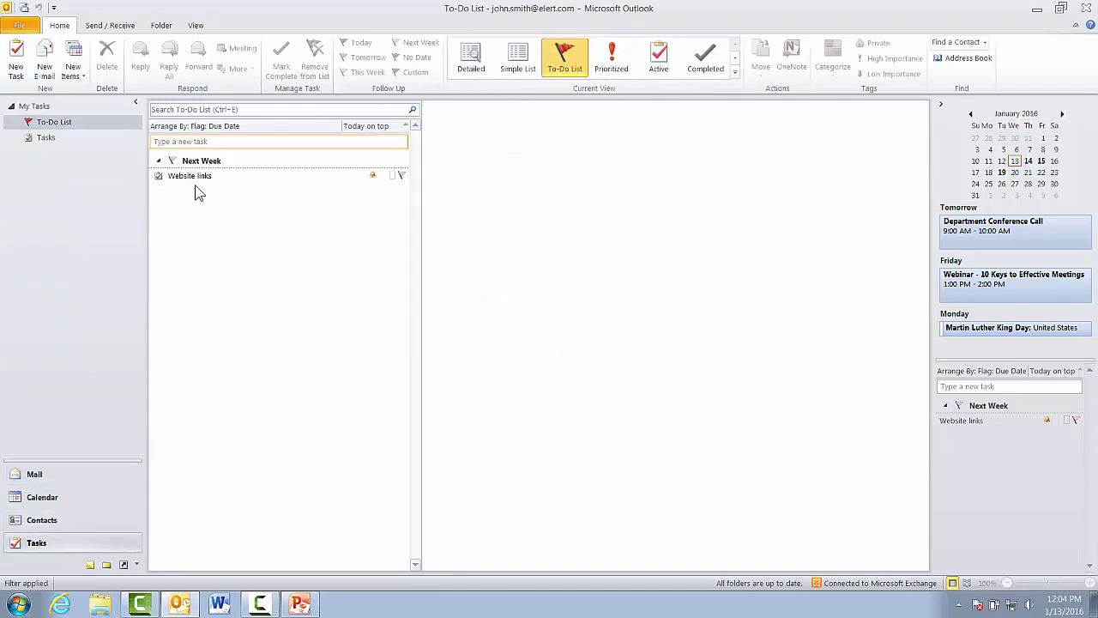
pyautogui.click(88, 476)
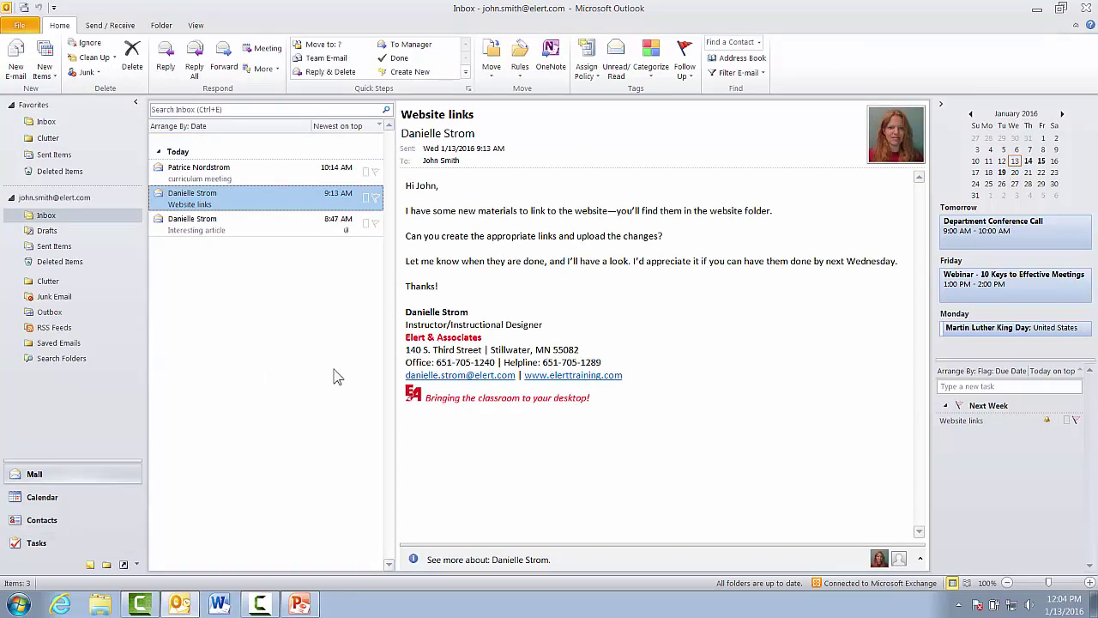
pyautogui.moveTo(228, 204)
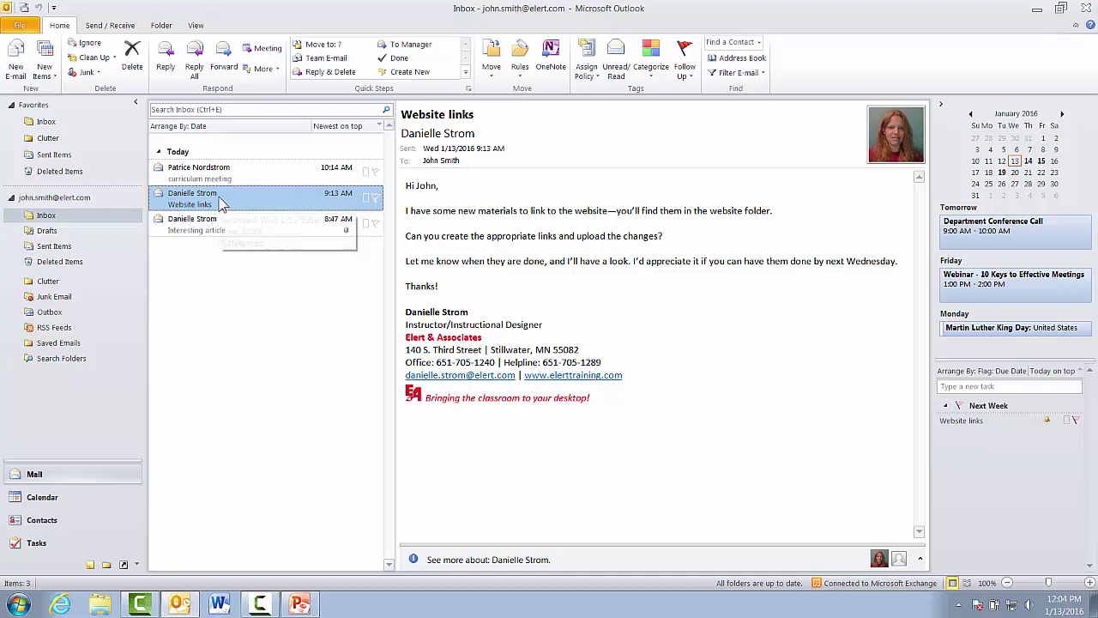
pyautogui.press('Delete')
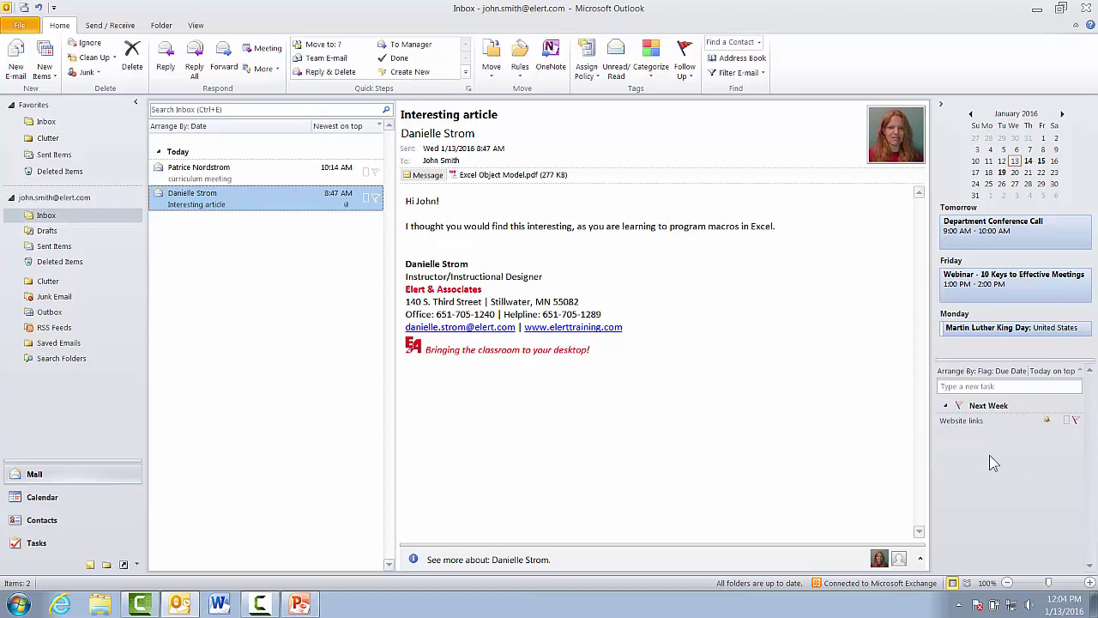
# - Put 'Additional info about these links.' on the first line of the Website links task notes and save
pyautogui.doubleClick(970, 420)
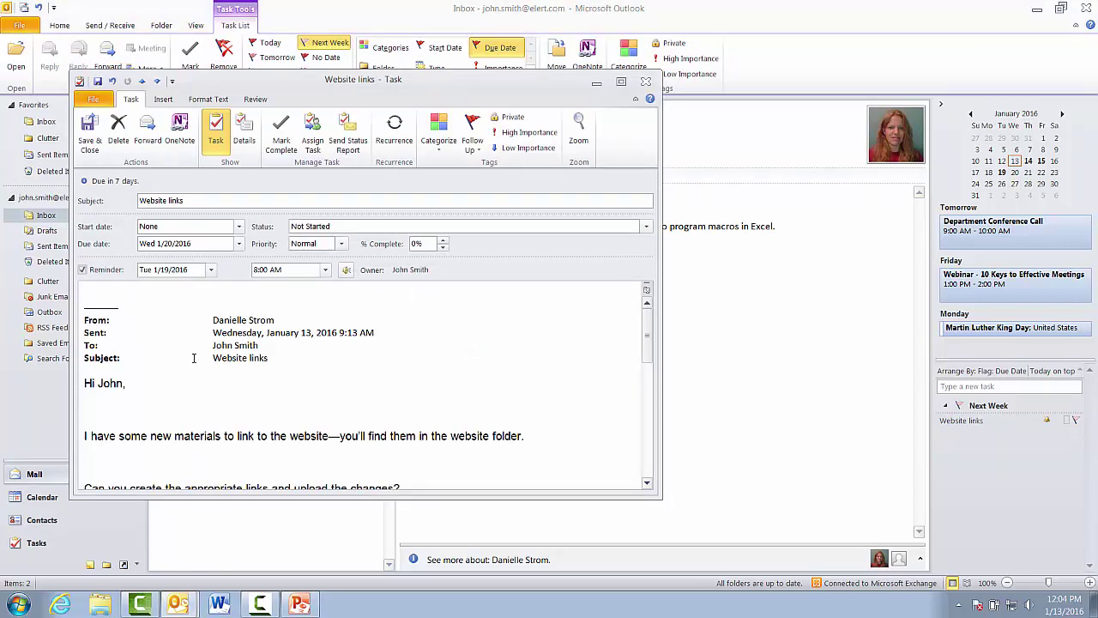
pyautogui.write('Additional info about these links.')
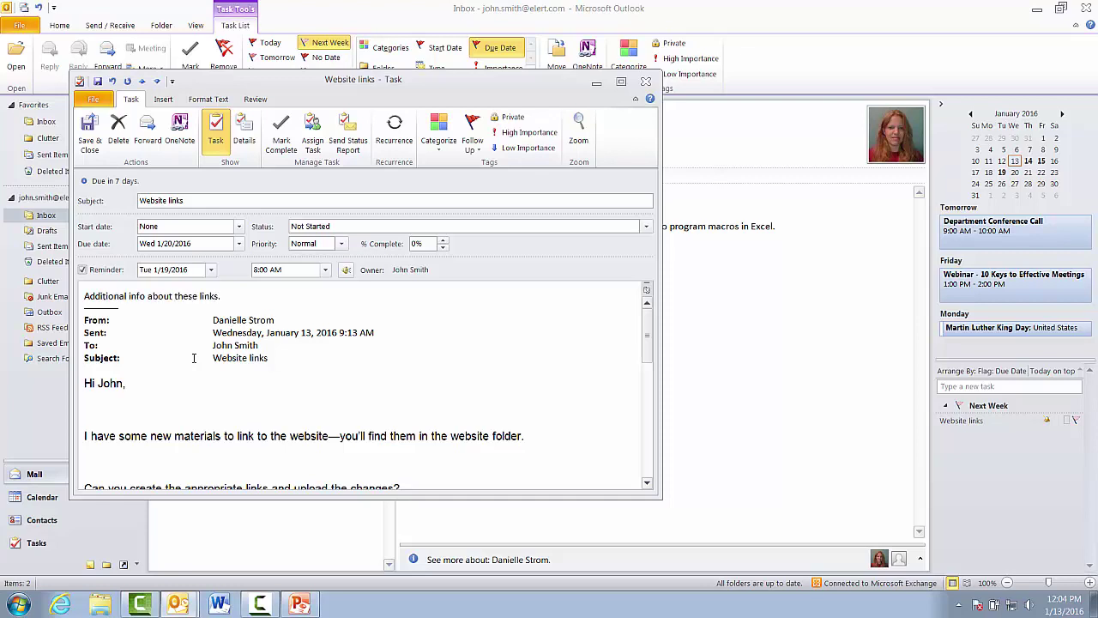
pyautogui.press('Return')
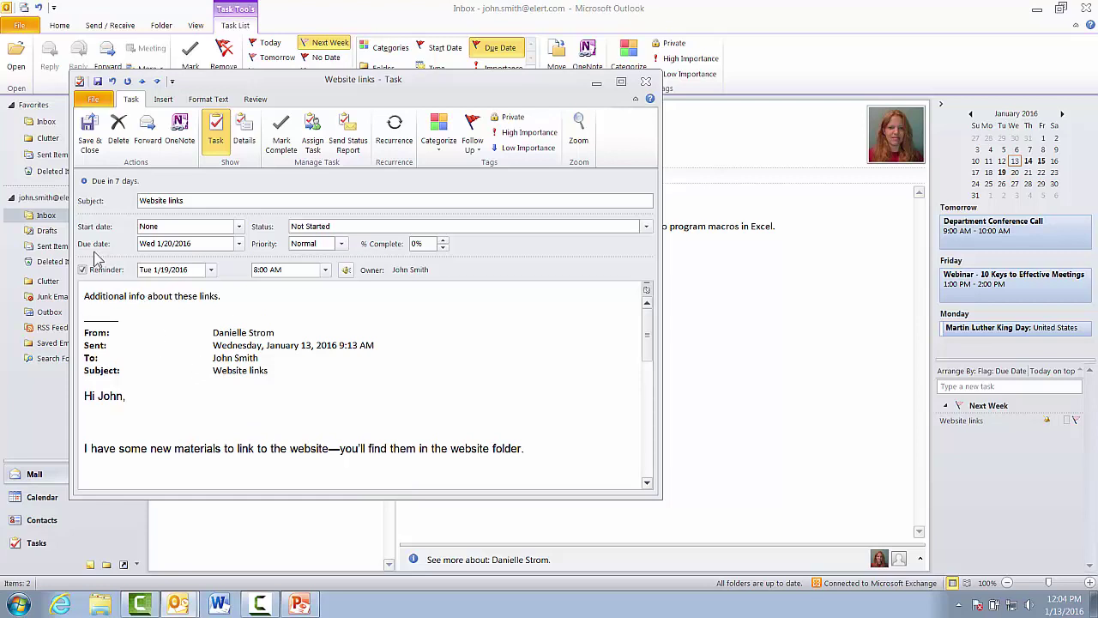
pyautogui.click(90, 144)
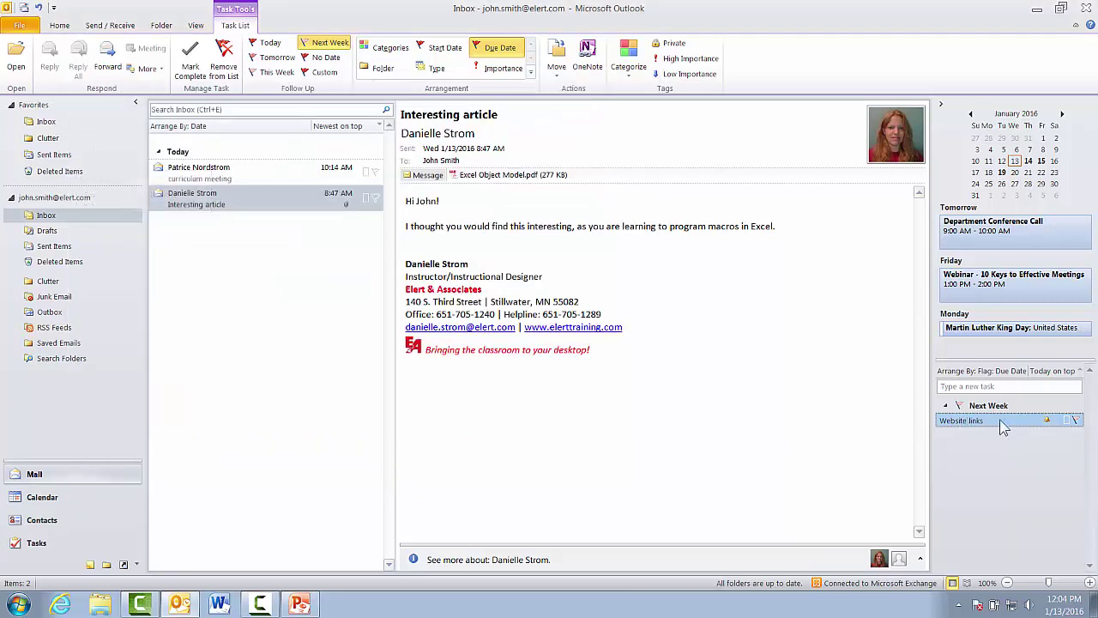
# - Delete the Website links task from the To-Do Bar, leaving no tasks listed
pyautogui.moveTo(976, 420)
pyautogui.rightClick(1077, 422)
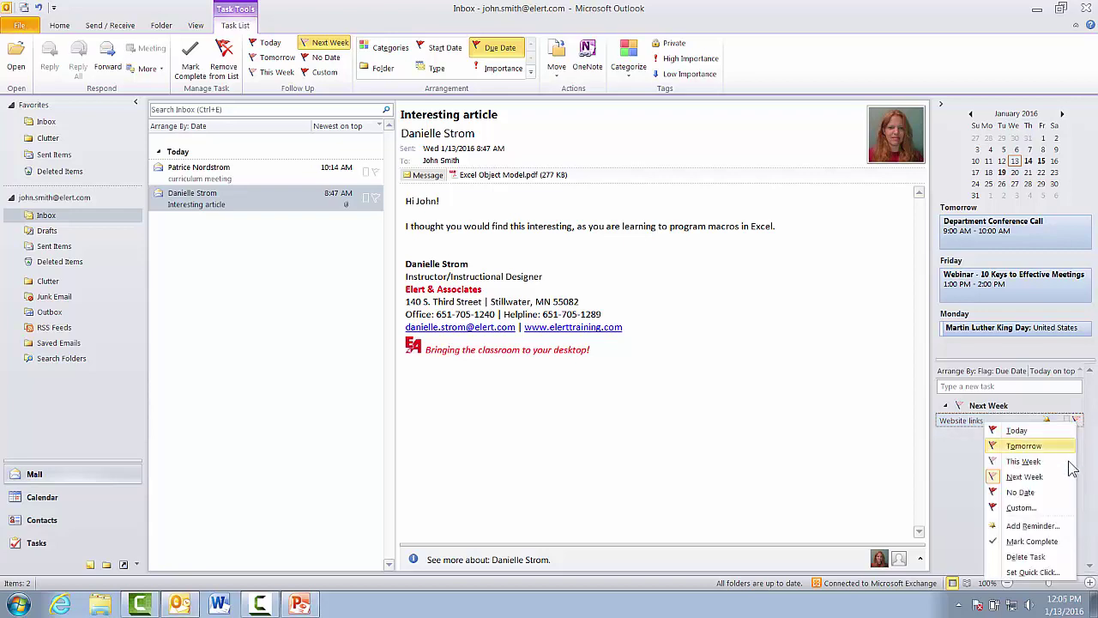
pyautogui.click(1039, 557)
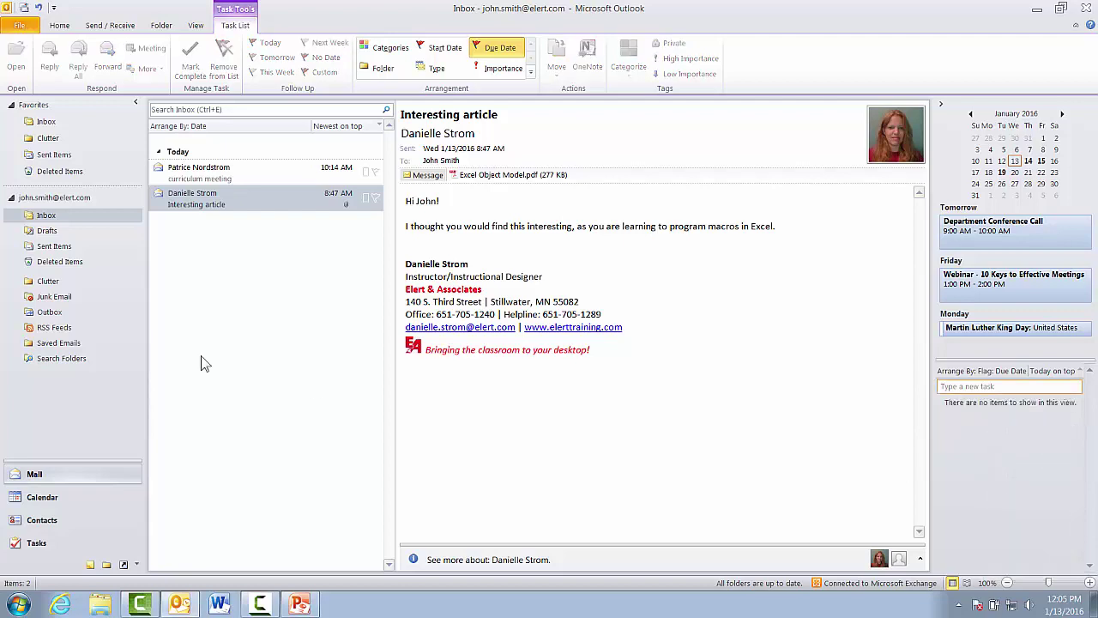